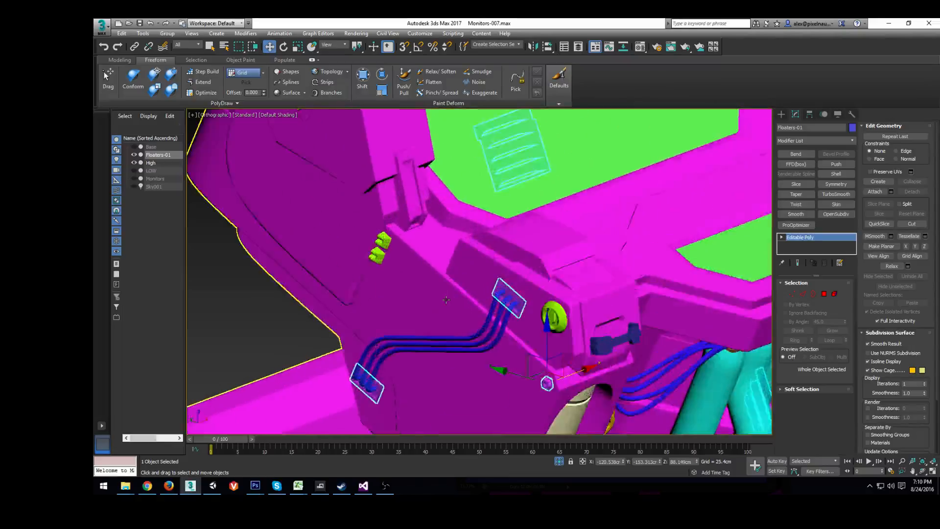
- Switch the viewport to Perspective and frame the console's outer side panel with its corner bolts
middle_click_drag(425, 309, 375, 328, "alt")
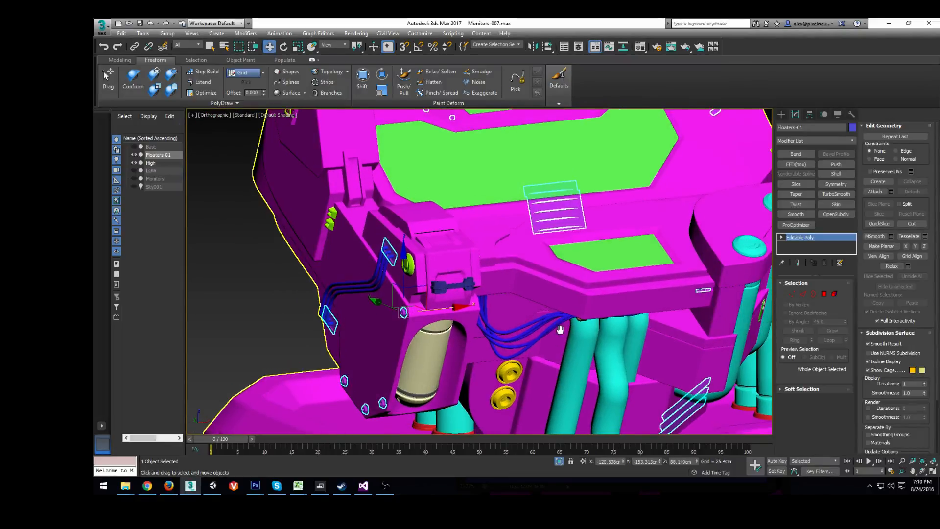
middle_click_drag(436, 373, 456, 323)
scroll(502, 294, "up", 2)
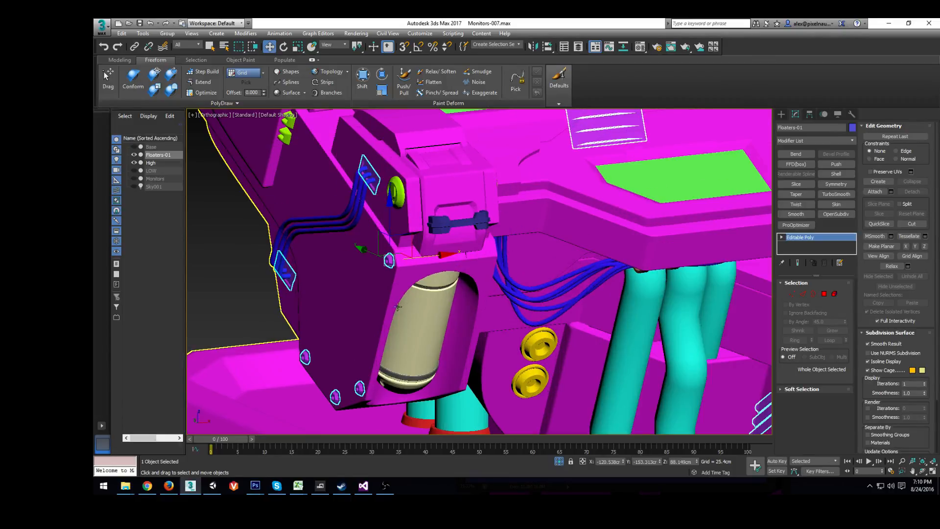
middle_click_drag(497, 300, 616, 259)
key("p")
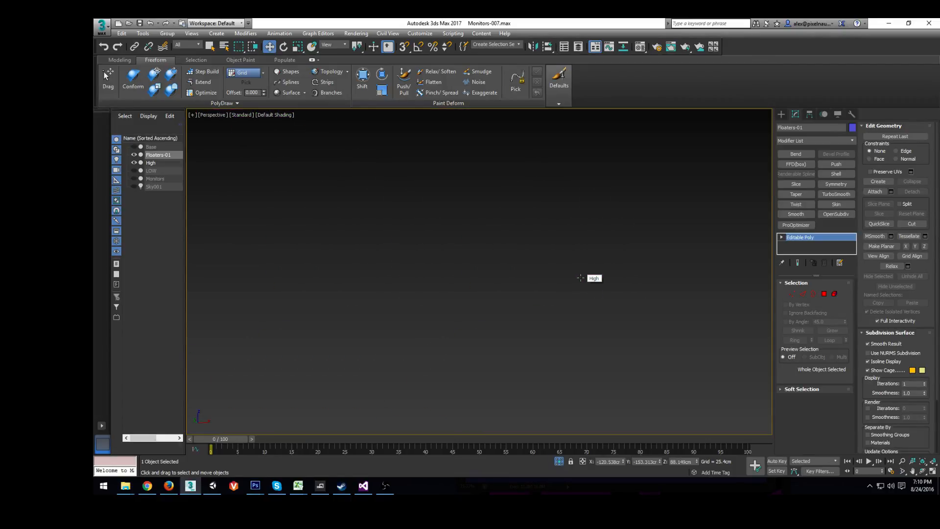
key("z")
scroll(453, 271, "up", 5)
middle_click_drag(454, 241, 467, 162)
scroll(468, 171, "down", 2)
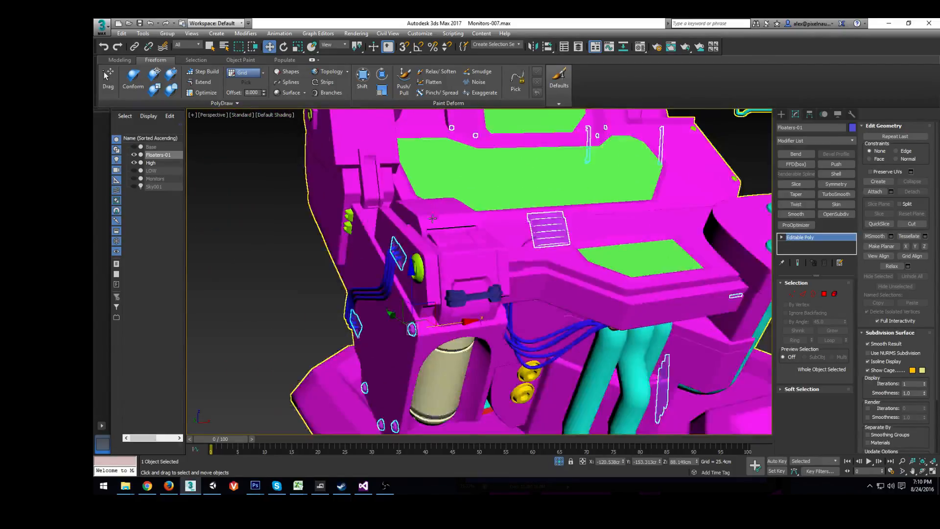
middle_click_drag(483, 265, 595, 239, "alt")
scroll(595, 240, "up", 2)
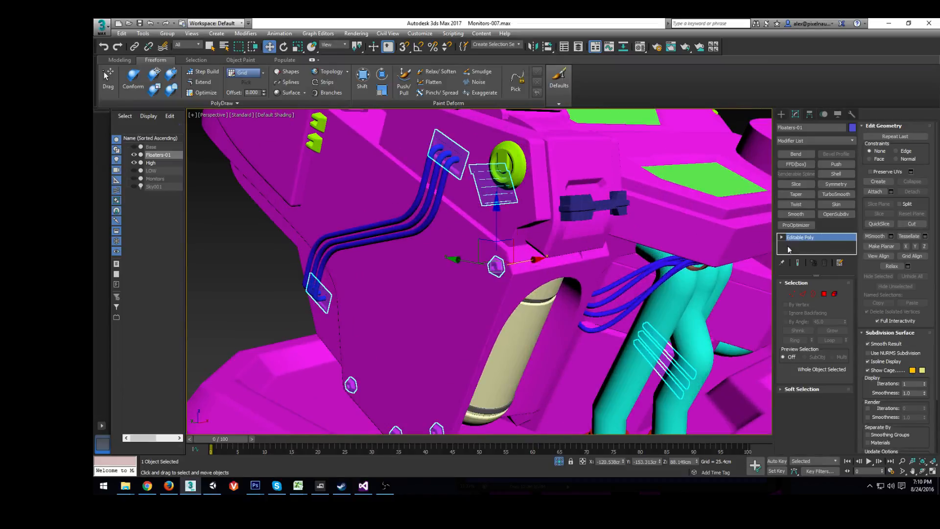
- Select the four corner bolts on the console's side panel as elements of Floaters-01
left_click(835, 294)
left_click(496, 266)
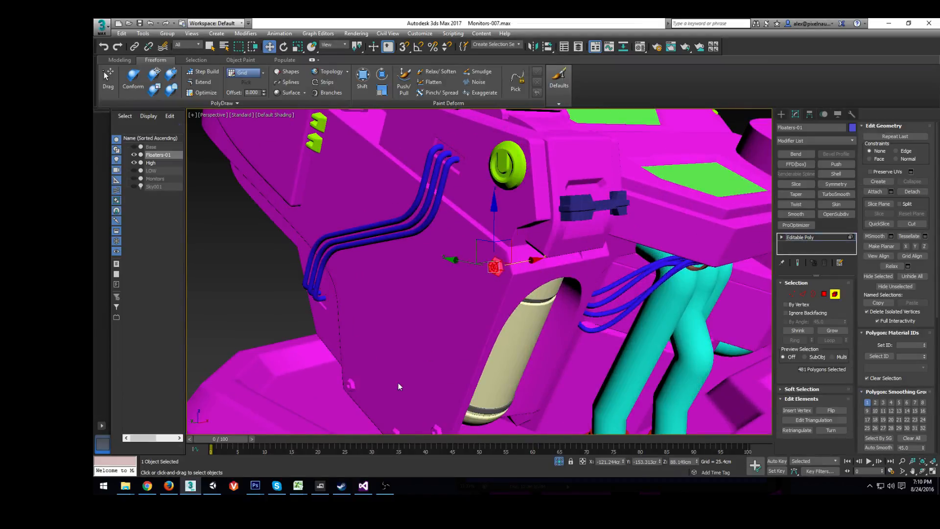
middle_click_drag(399, 384, 421, 321)
left_click(412, 317, "ctrl")
left_click(331, 283, "ctrl")
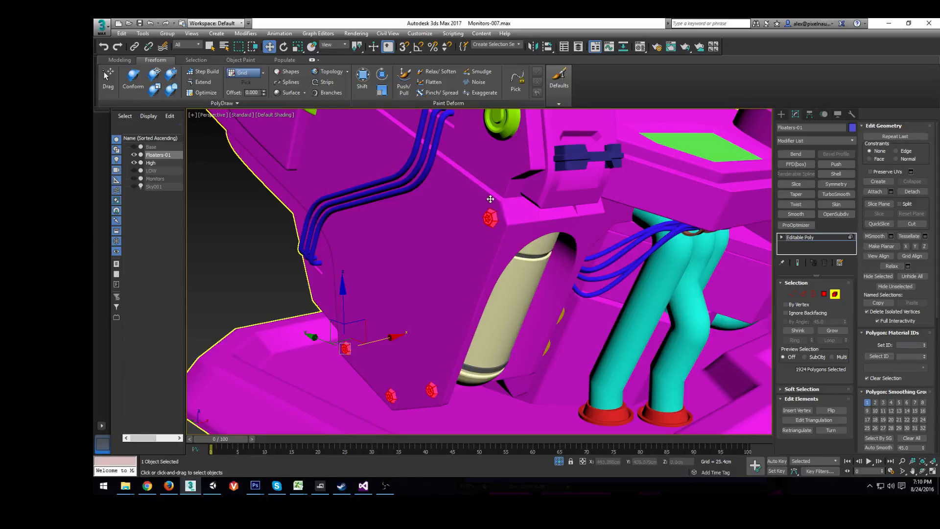
left_click(490, 217)
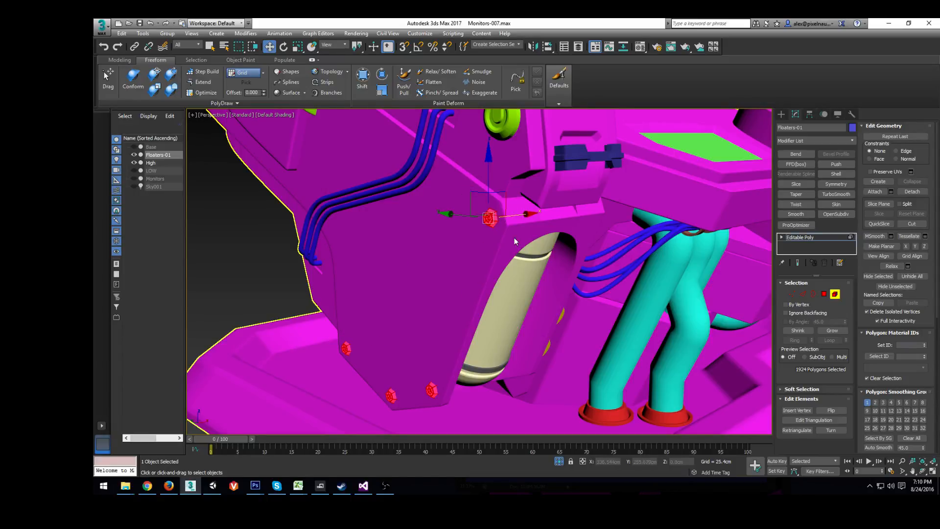
- Move the four side-panel bolts about 1 cm along X to seat them against the panel
scroll(448, 272, "down", 3)
middle_click_drag(475, 279, 438, 242, "alt")
scroll(457, 279, "up", 2)
left_click_drag(532, 203, 536, 203)
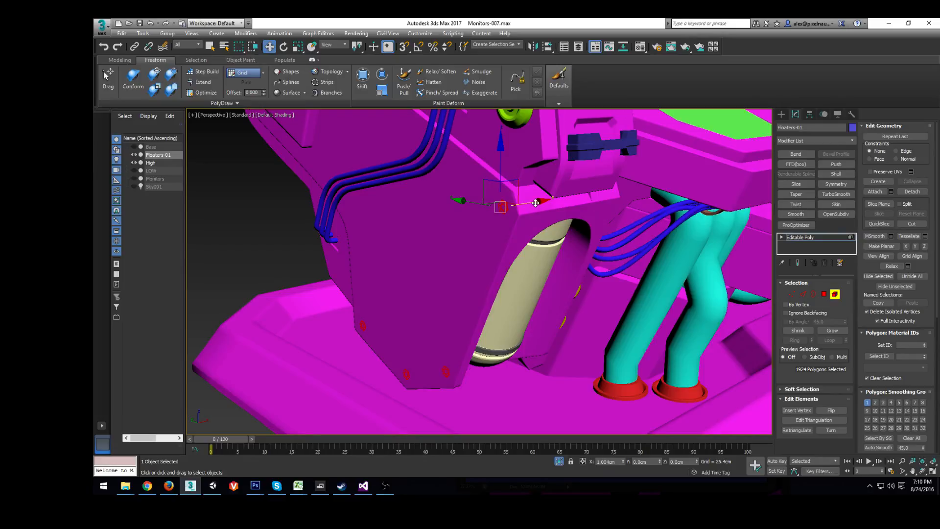
middle_click_drag(462, 262, 488, 264, "alt")
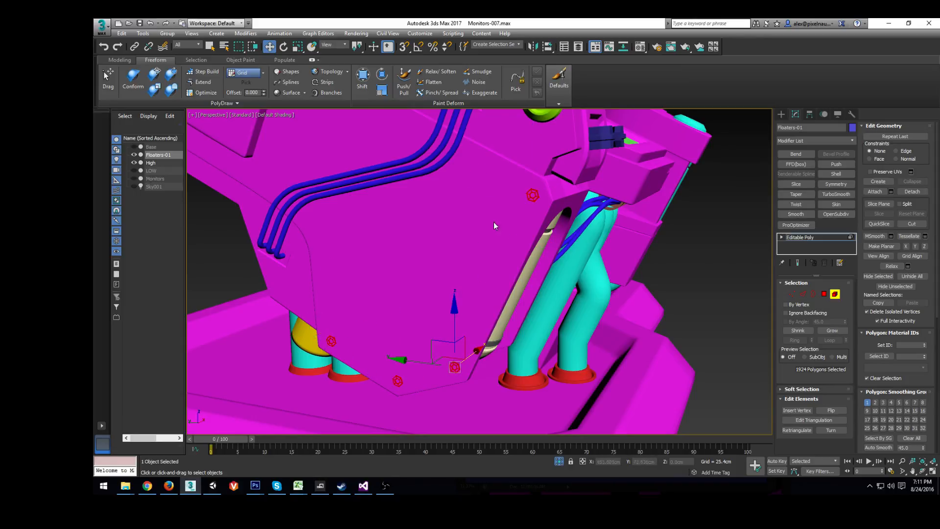
- Select the four bolts on the side of the large monitor's upper corner block and nudge them against its surface
middle_click_drag(485, 267, 455, 192, "alt")
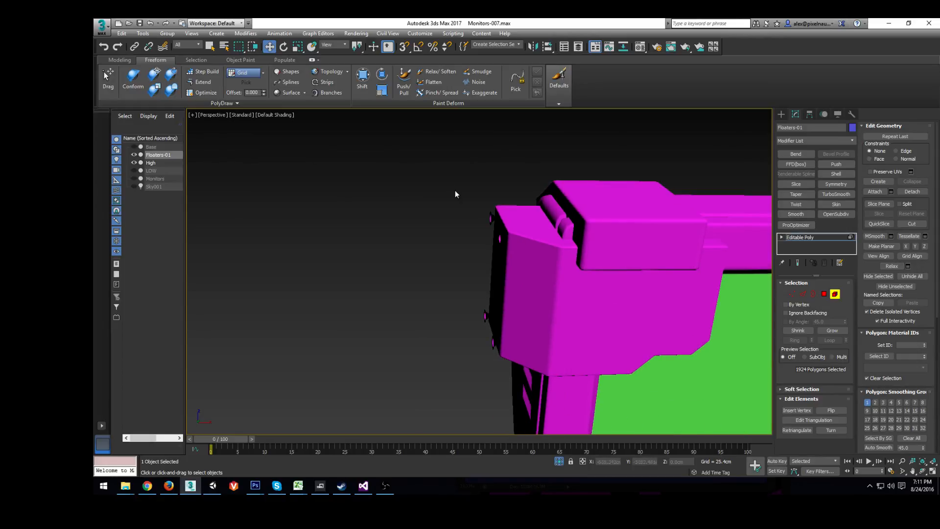
left_click_drag(501, 372, 503, 370)
middle_click_drag(532, 292, 549, 299, "alt")
left_click_drag(528, 310, 531, 309)
mouse_move(514, 312)
middle_mouse_down("alt")
mouse_move(589, 307)
mouse_move(513, 300)
middle_mouse_up("alt")
- Select the four bolts on the right of the small central screen and move them about 0.74 cm along Y
scroll(593, 366, "down", 6)
middle_click_drag(592, 366, 451, 260)
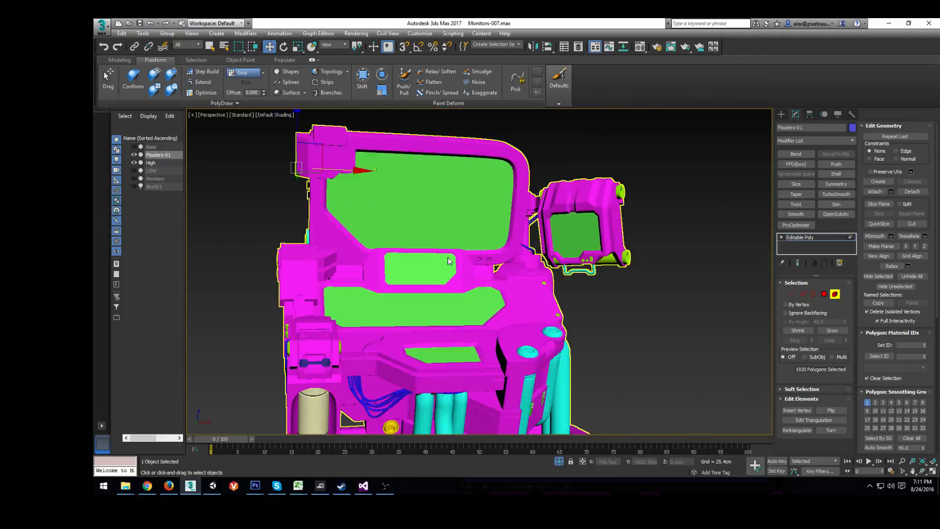
scroll(462, 260, "up", 7)
left_click(458, 227)
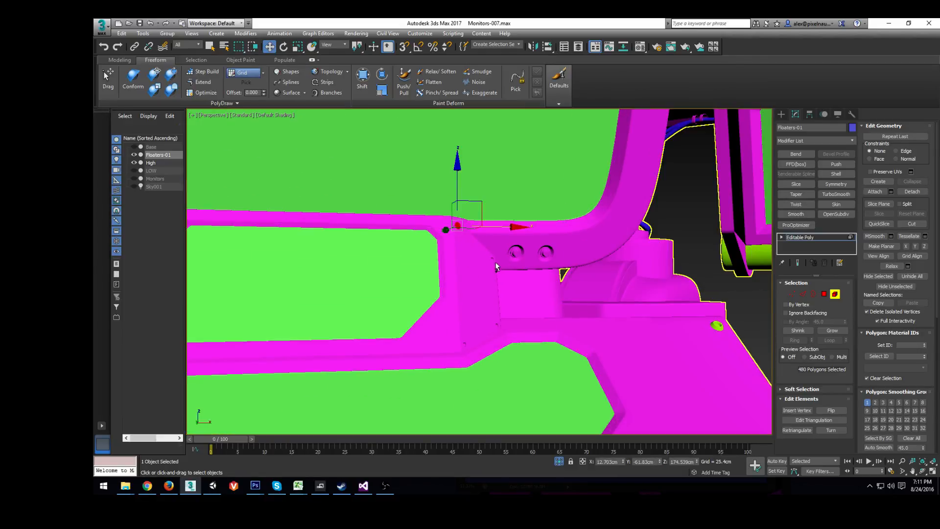
left_click(505, 329, "ctrl")
left_click(499, 325, "ctrl")
left_click(464, 344, "ctrl")
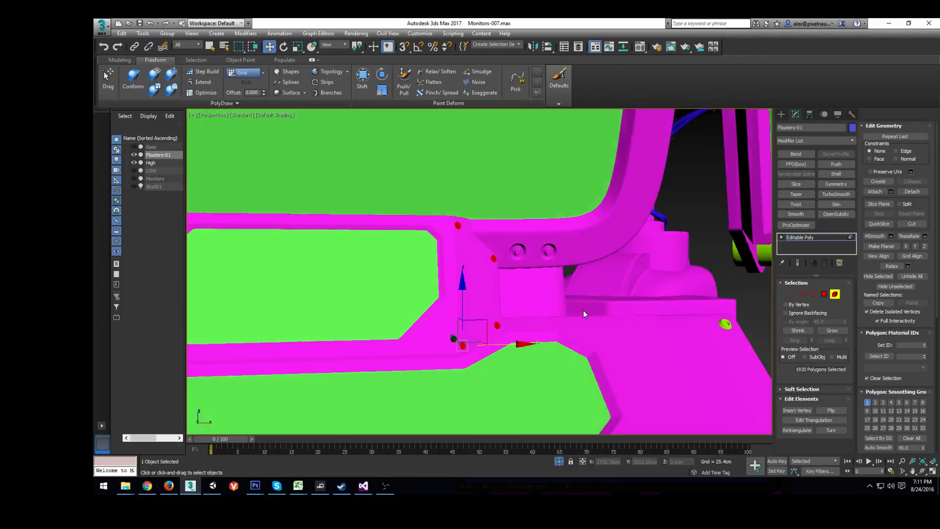
middle_click_drag(583, 310, 508, 324, "alt")
scroll(509, 324, "up", 4)
scroll(508, 324, "up", 2)
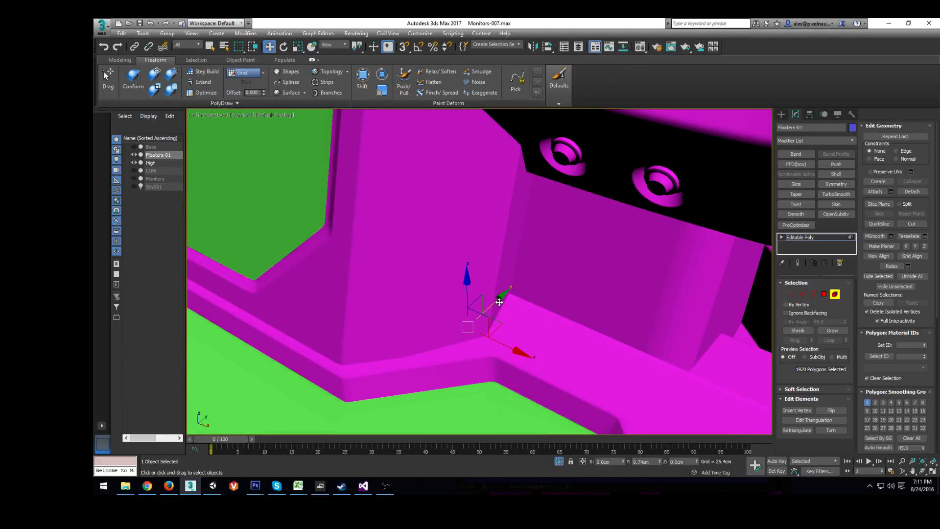
- Select the four bolts on the left of the small central screen and move them about 0.19 cm along Y
middle_click_drag(497, 302, 487, 194, "alt")
key("F3")
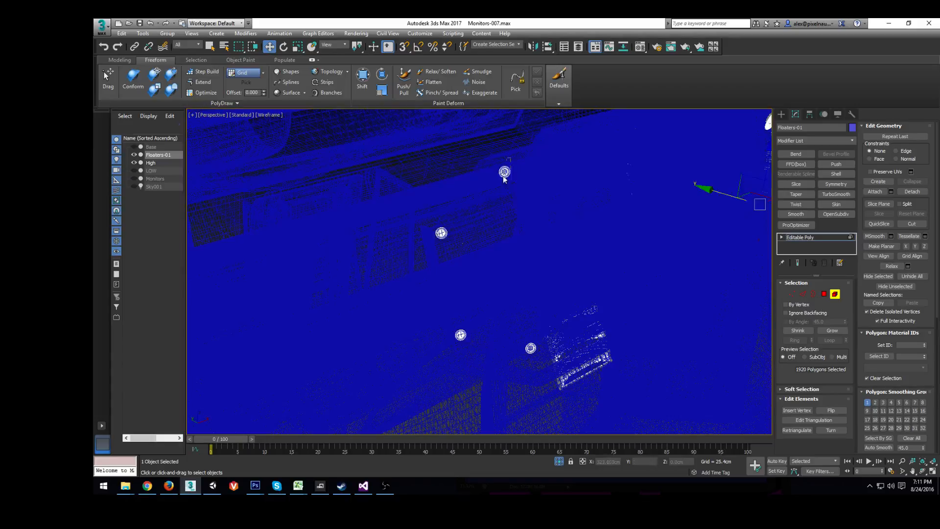
left_click_drag(513, 161, 411, 351)
left_click(530, 348, "ctrl")
key("F3")
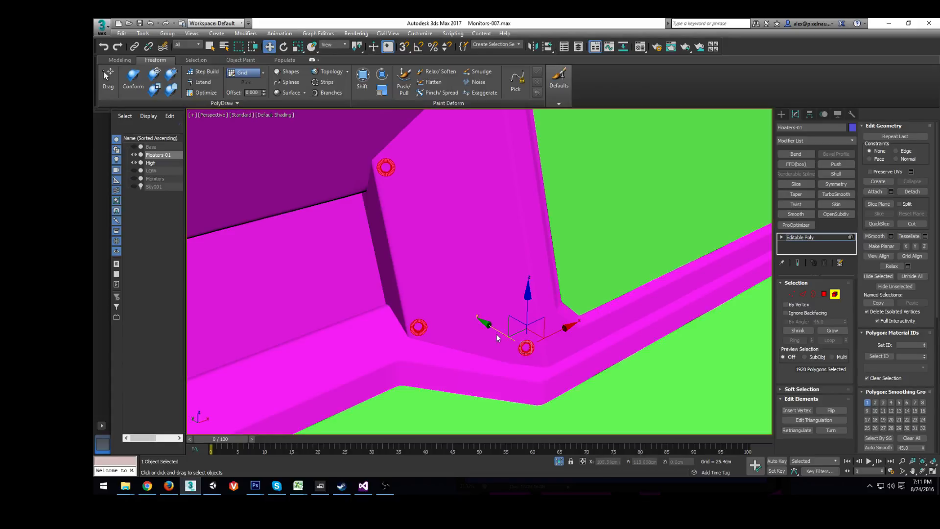
left_click_drag(497, 329, 499, 329)
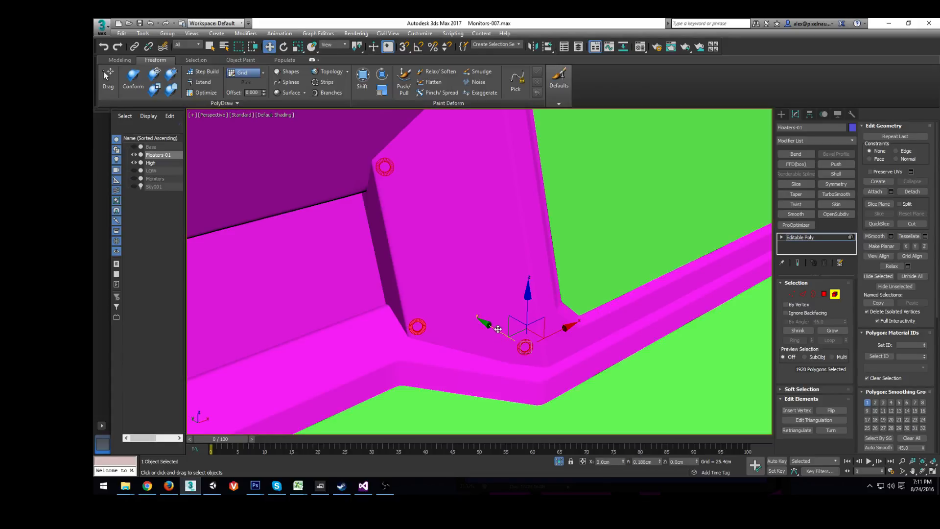
- Select the two round recessed floaters on the large monitor's lower frame and shift them slightly along Y onto the surface
scroll(504, 331, "down", 5)
middle_click_drag(710, 245, 500, 266)
scroll(501, 397, "up", 5)
key("F3")
left_click_drag(422, 290, 418, 290)
key("F3")
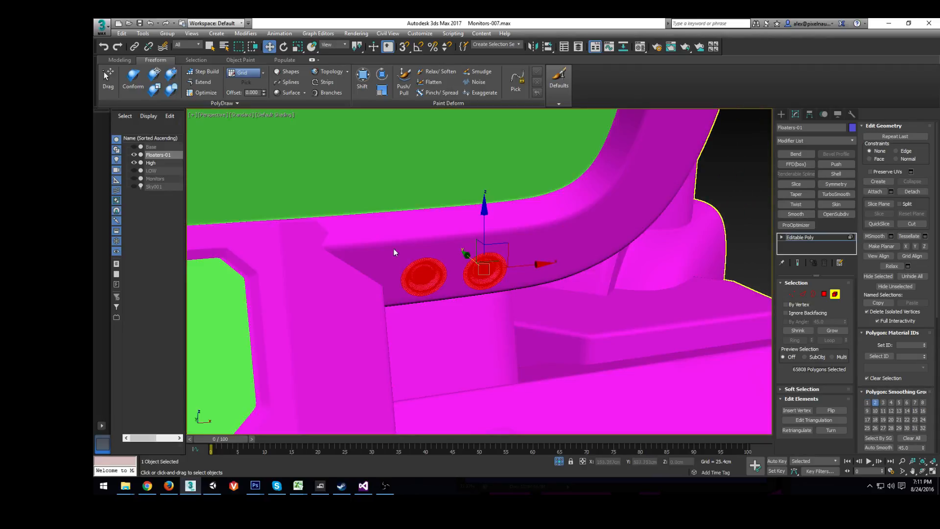
middle_click_drag(393, 252, 472, 276, "alt")
left_click_drag(486, 265, 479, 263)
- Select the three small rectangular floaters in the recess of the console's front edge
scroll(569, 344, "down", 8)
middle_click_drag(568, 344, 496, 344)
scroll(531, 271, "up", 3)
scroll(496, 344, "up", 3)
key("F3")
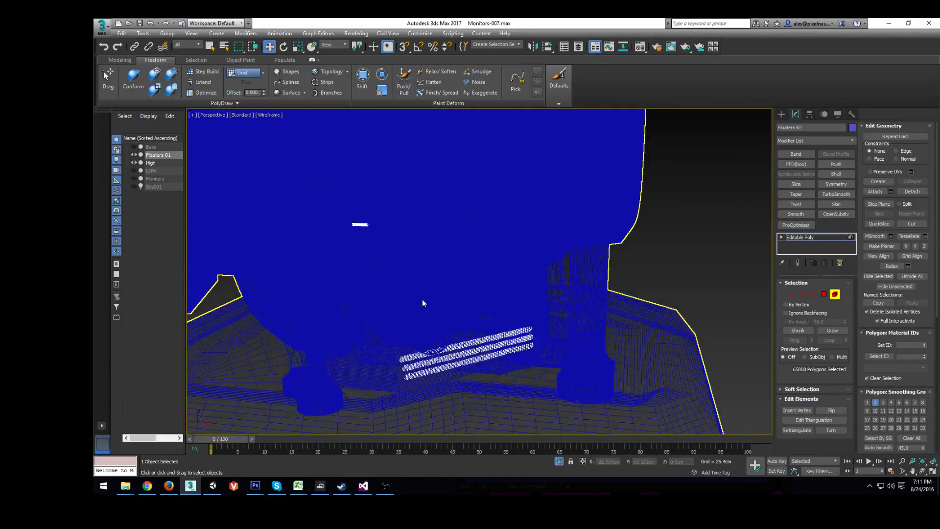
key("F3")
mouse_move(422, 303)
middle_mouse_down("alt")
mouse_move(531, 281)
mouse_move(557, 302)
mouse_move(504, 265)
mouse_move(522, 283)
mouse_move(502, 272)
mouse_move(542, 280)
middle_mouse_up("alt")
left_click(543, 286)
scroll(557, 302, "up", 2)
scroll(512, 265, "up", 4)
scroll(512, 262, "up", 3)
key("F3")
key("F3")
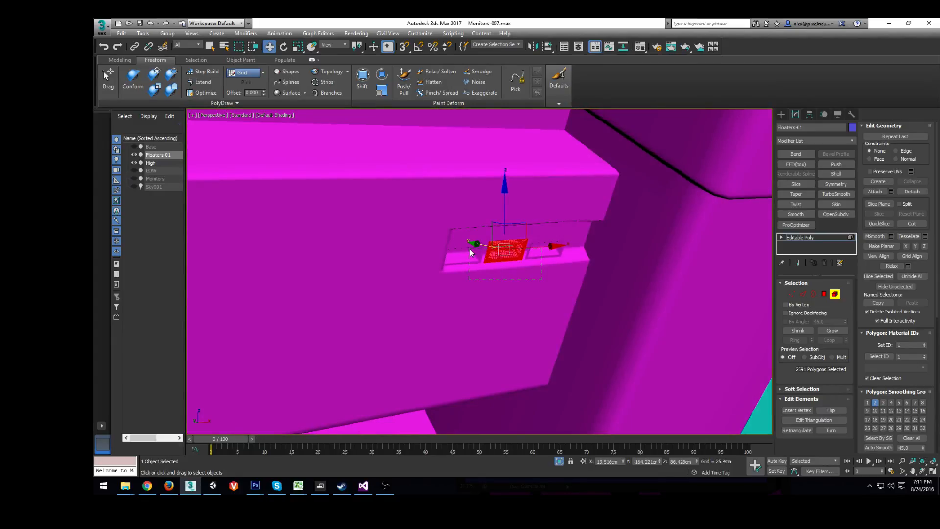
left_click(469, 249, "ctrl")
left_click(545, 251, "ctrl")
key("F3")
key("F3")
- Seat the three rectangular floaters in their recess by raising them, moving them about -0.33 cm along Y and adjusting them sideways
mouse_move(416, 243)
middle_mouse_down("alt")
mouse_move(392, 227)
mouse_move(428, 245)
middle_mouse_up("alt")
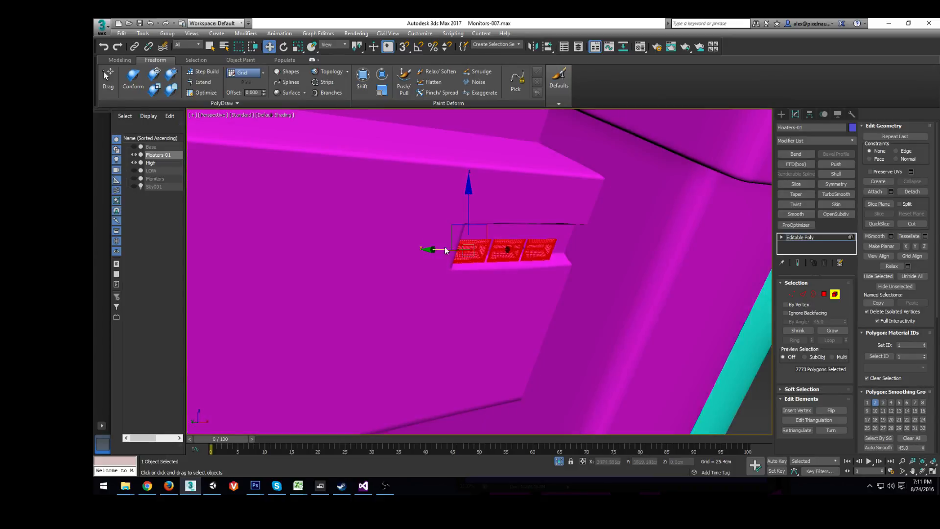
left_click_drag(428, 244, 459, 201)
left_click_drag(431, 241, 436, 241)
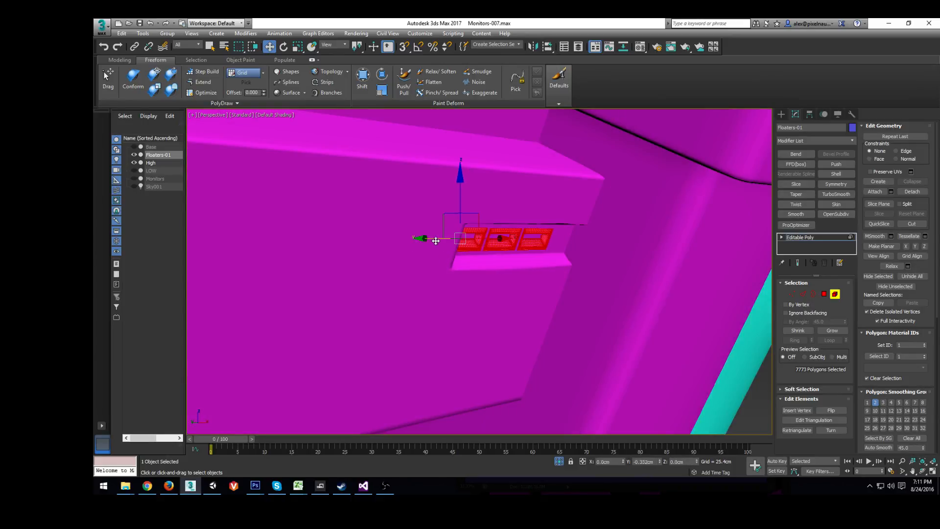
middle_click_drag(505, 244, 532, 245, "alt")
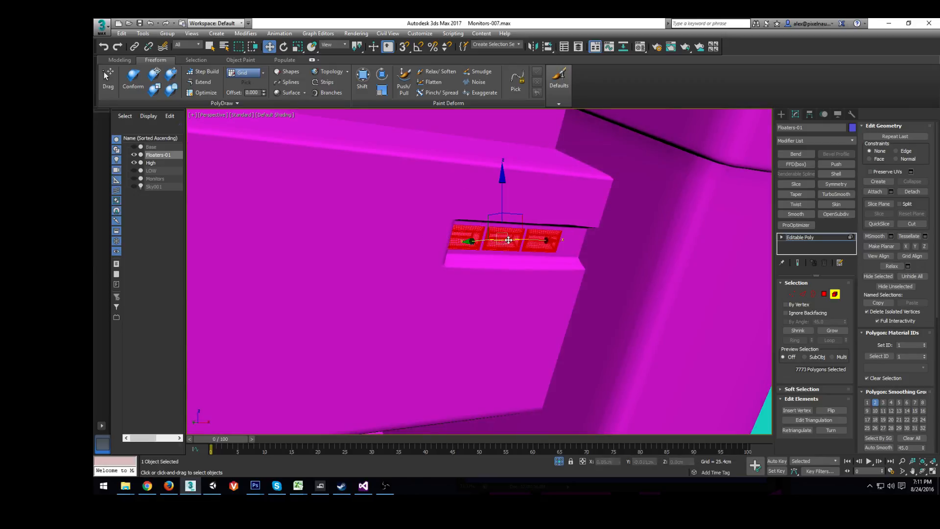
left_click_drag(509, 240, 515, 242)
middle_click_drag(534, 244, 514, 230, "alt")
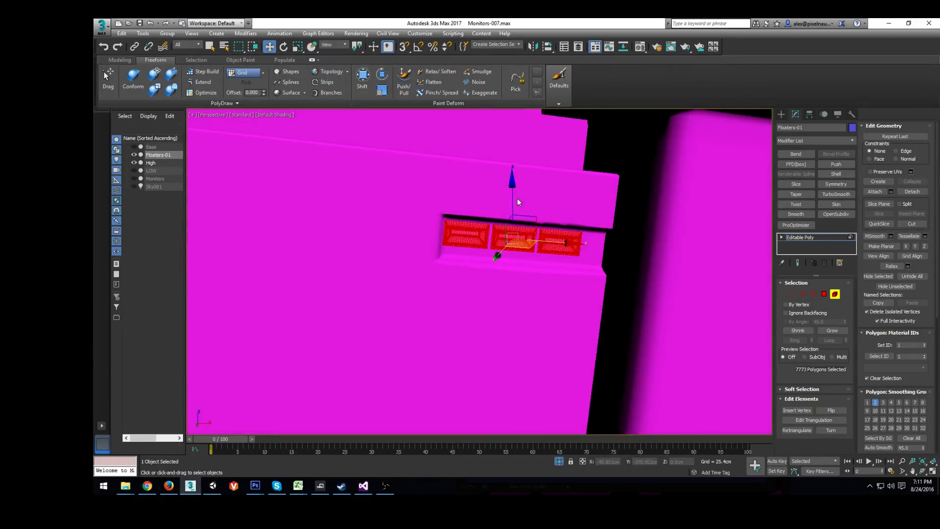
left_click_drag(513, 205, 512, 203)
- Inspect the console's front, pipes and screen frames for floaters that sit off the surface
scroll(587, 274, "down", 3)
middle_click_drag(646, 308, 466, 184)
scroll(537, 295, "down", 4)
scroll(462, 143, "down", 1)
scroll(471, 224, "up", 4)
middle_click_drag(462, 143, 324, 218)
scroll(471, 225, "down", 4)
middle_click_drag(324, 219, 414, 288)
scroll(414, 289, "down", 2)
middle_click_drag(414, 289, 413, 253, "alt")
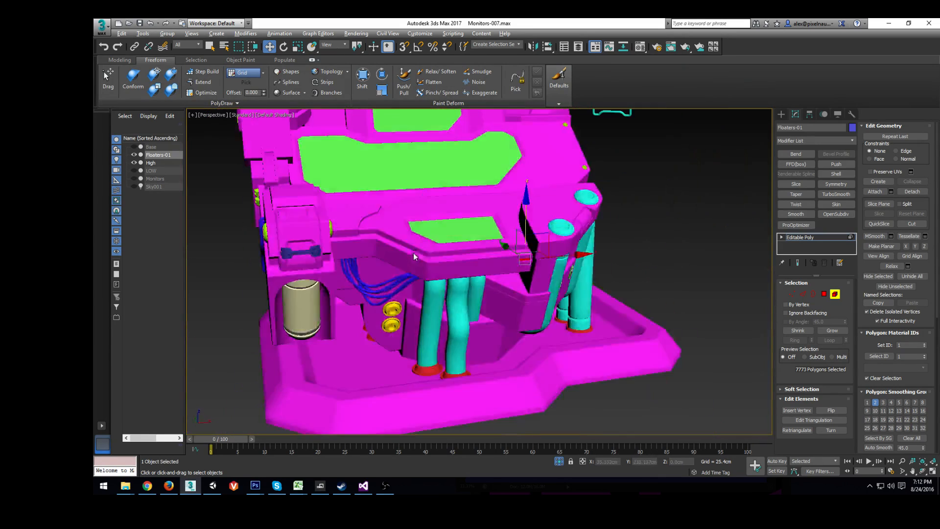
scroll(392, 182, "up", 4)
middle_click_drag(357, 149, 430, 279)
scroll(466, 336, "up", 4)
- Leave element editing and align only the pivot of Floaters-01 to the High model
left_click(834, 295)
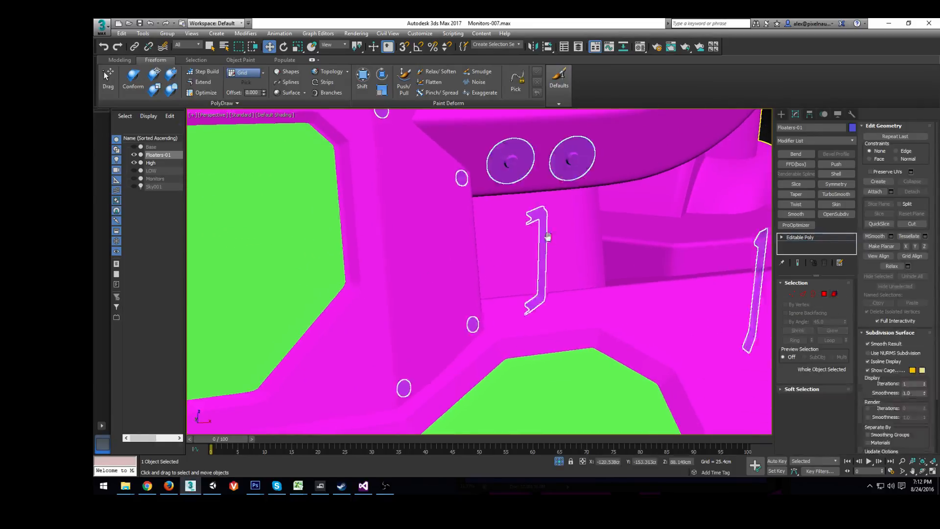
scroll(548, 236, "down", 10)
middle_click_drag(520, 285, 490, 354, "alt")
scroll(483, 265, "up", 6)
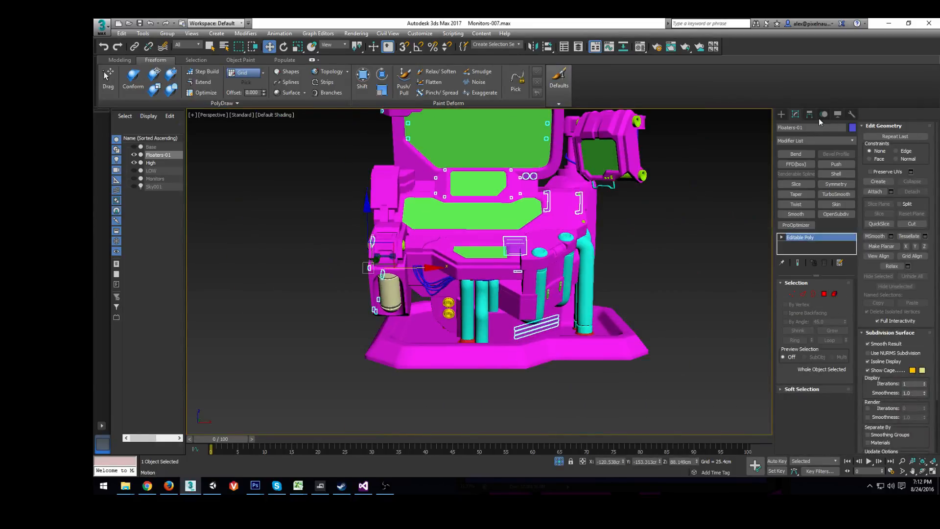
left_click(810, 115)
left_click(812, 176)
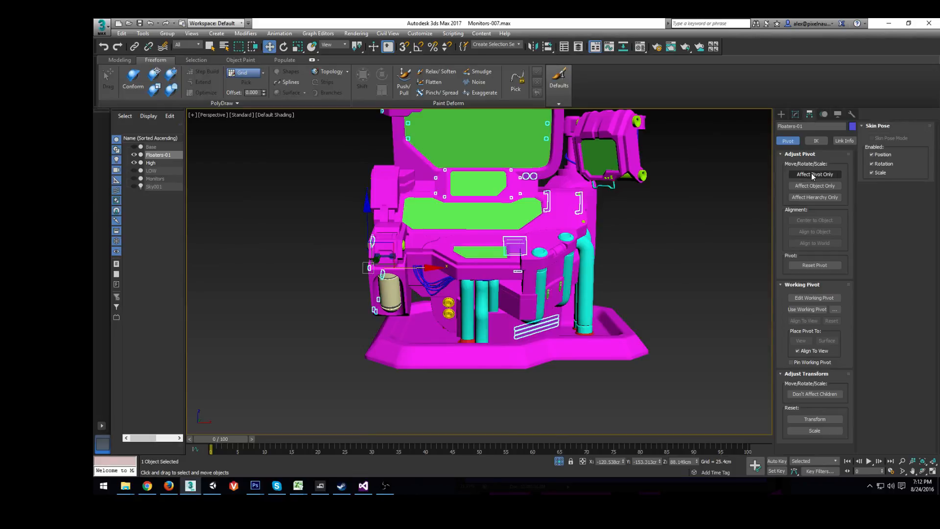
left_click(548, 47)
- Convert Floaters-01 to an Editable Mesh
right_click(592, 245)
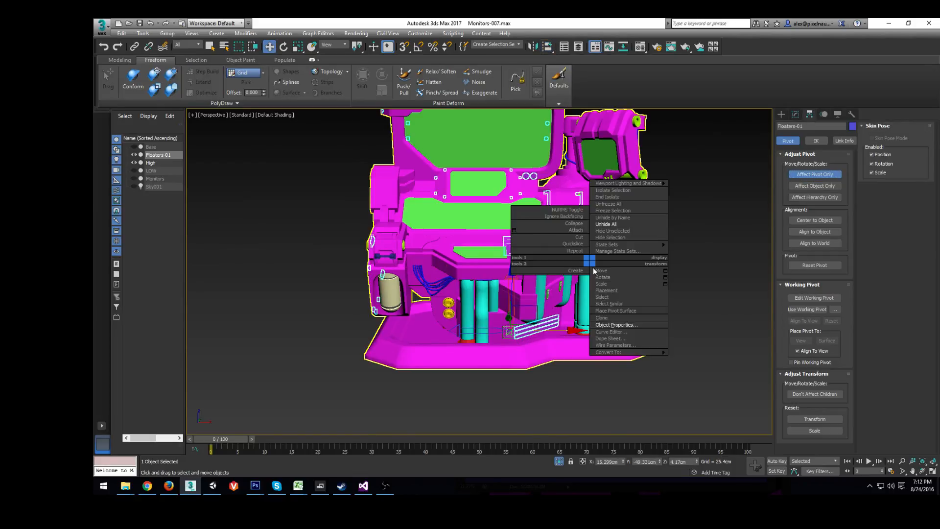
mouse_move(652, 352)
left_click(709, 354)
middle_click_drag(708, 354, 593, 298, "alt")
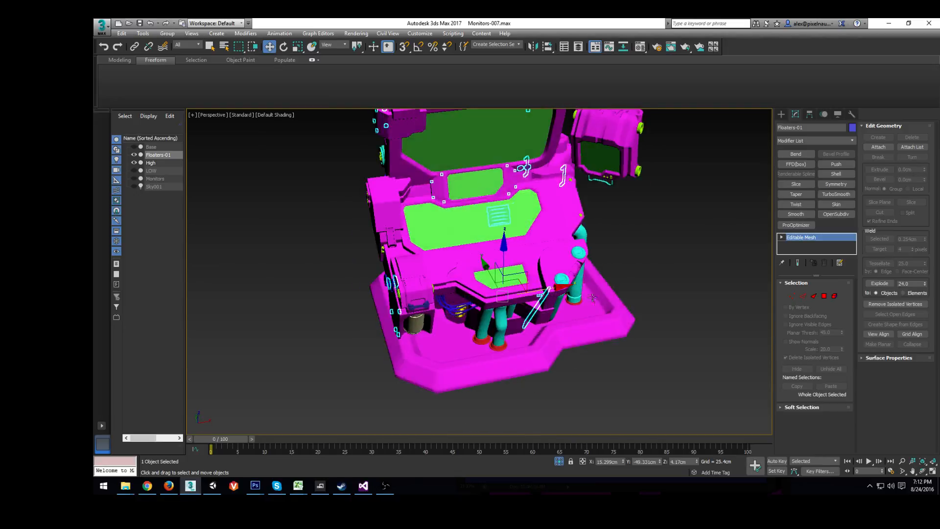
- Select the LOW object and align only its pivot to the High model
left_click(154, 171)
left_click(810, 115)
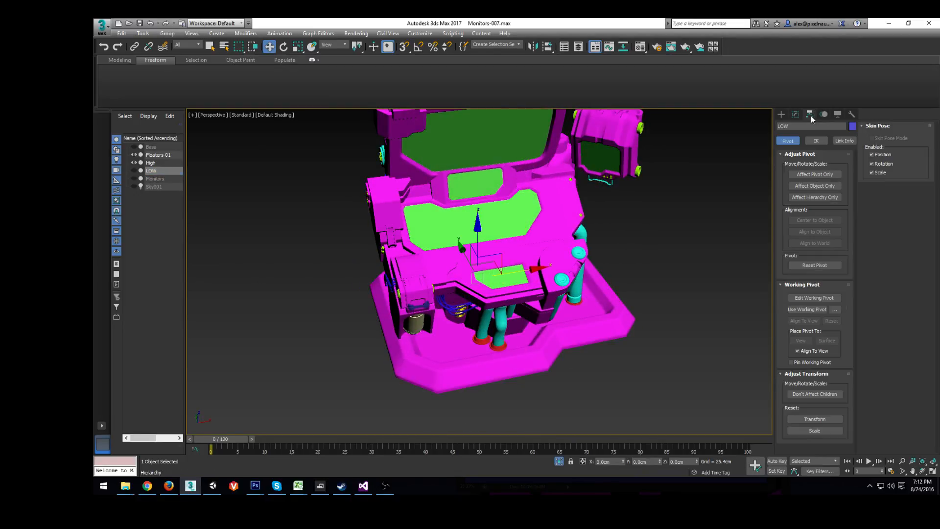
left_click(814, 174)
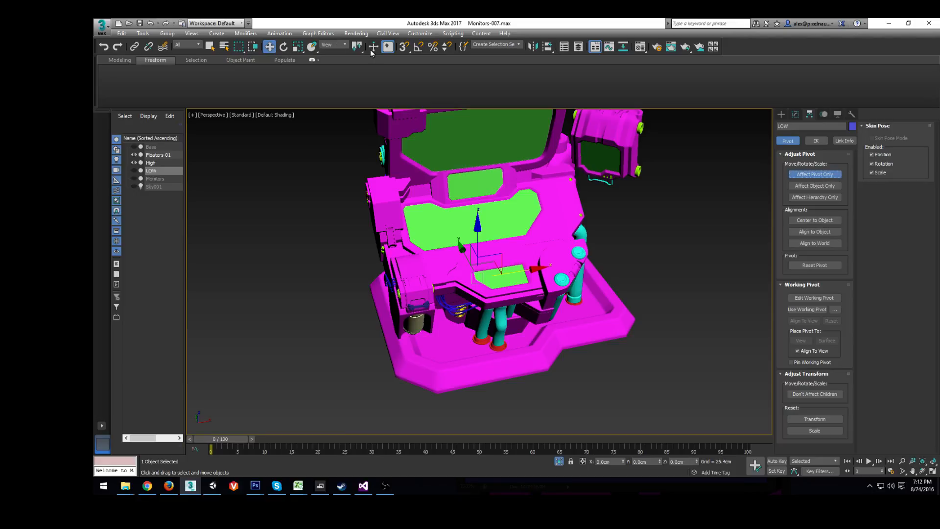
left_click(547, 47)
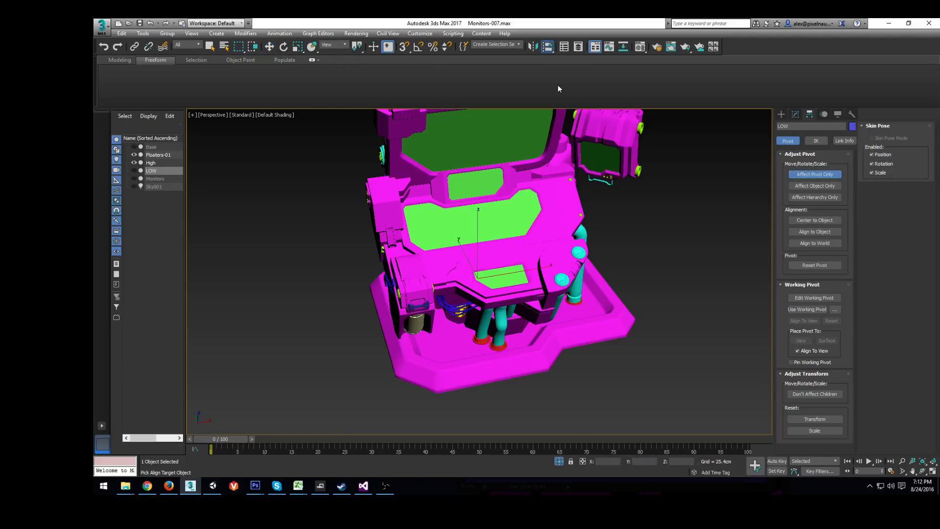
left_click(561, 166)
left_click(781, 115)
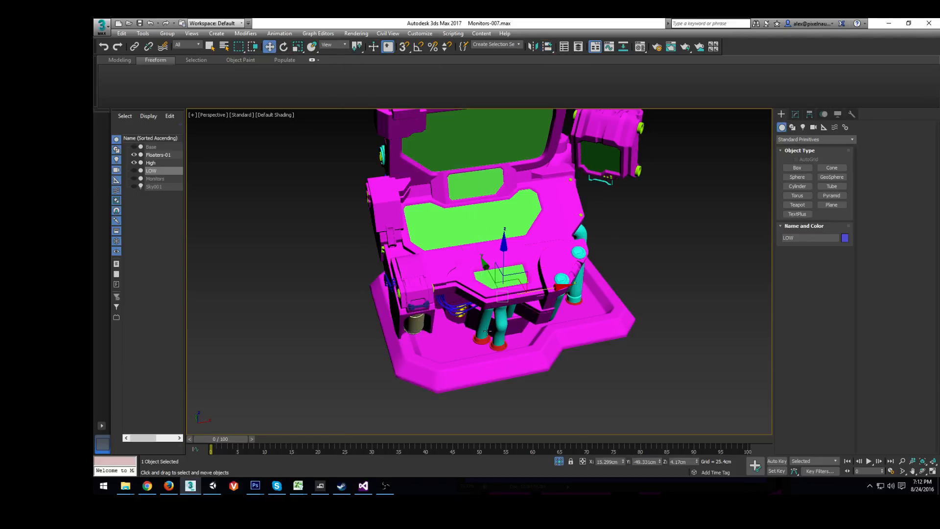
- Unhide the LOW object and check how it overlaps the High model around the console's front
middle_click_drag(511, 314, 465, 292, "alt")
left_click(134, 170)
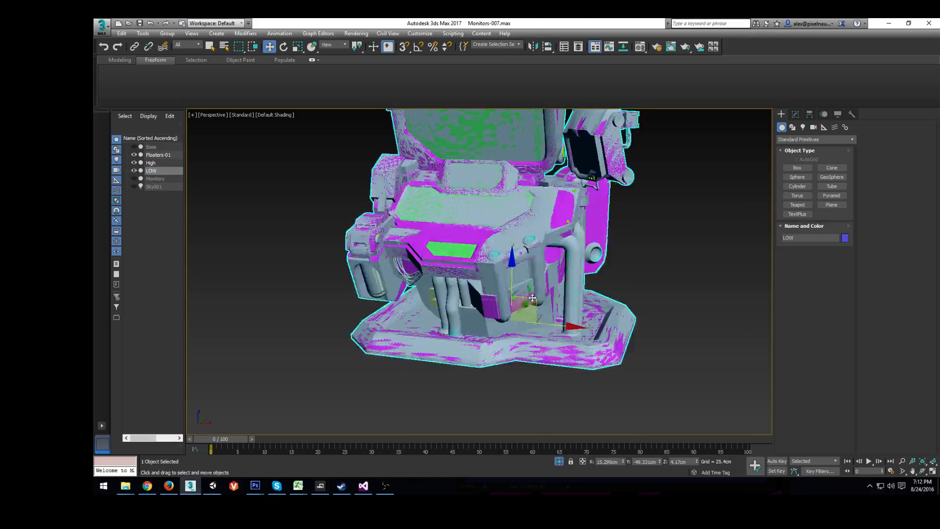
scroll(449, 234, "up", 4)
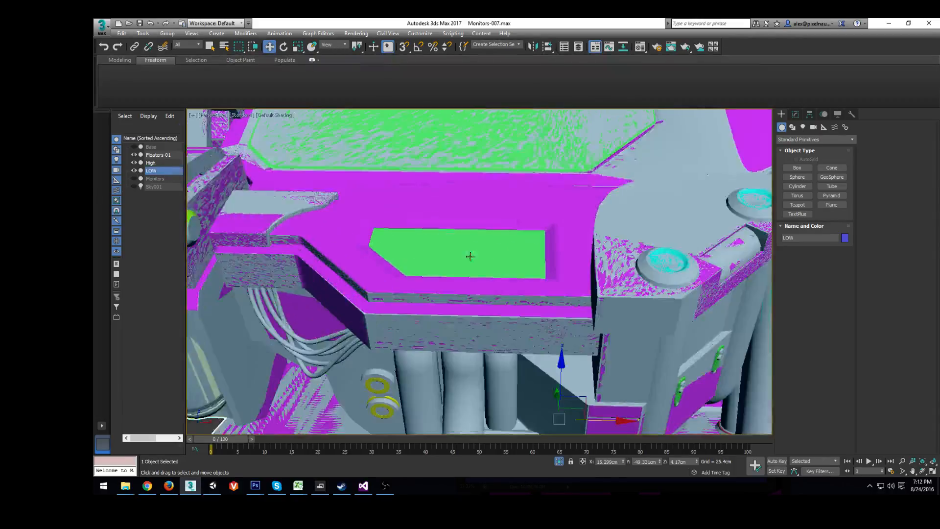
scroll(533, 280, "down", 4)
middle_click_drag(598, 315, 590, 342, "alt")
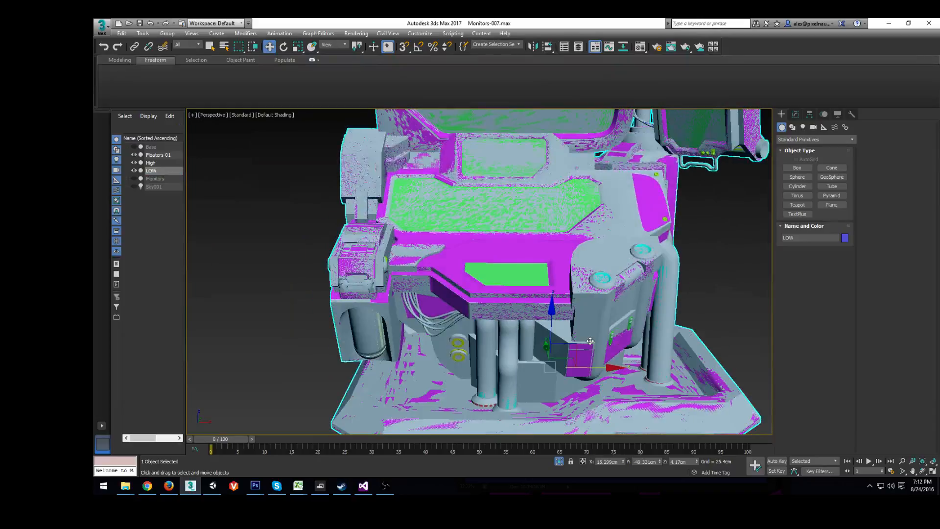
- Clone the LOW object as an instance named LOW-Floater
key("ctrl+v")
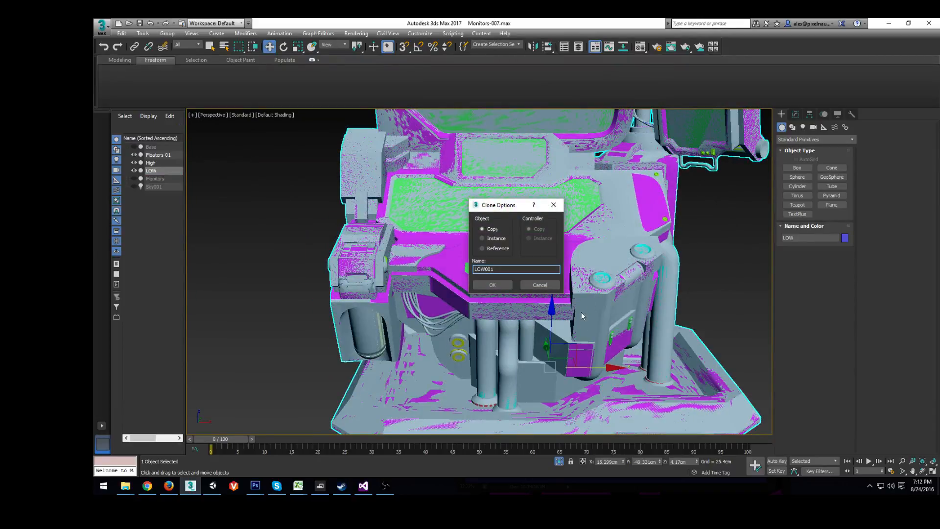
left_click(483, 239)
key("Return")
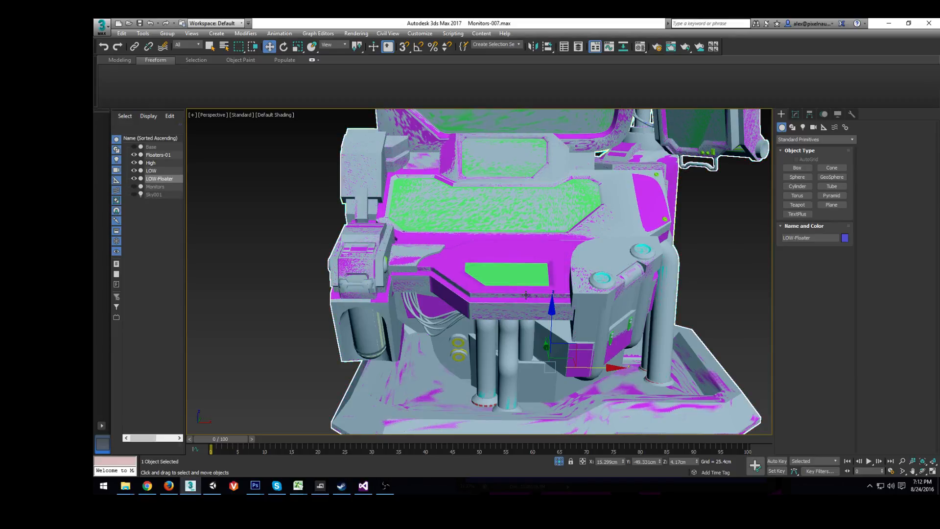
- Add Floaters-01 to the LOW-Floater selection and move both along X, well clear of the original models
scroll(566, 247, "down", 4)
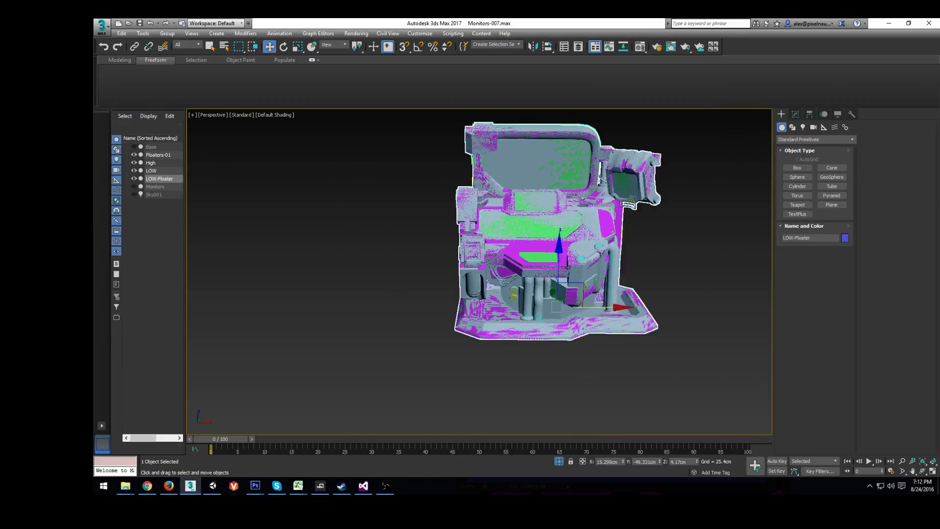
middle_click_drag(543, 247, 555, 264, "alt")
left_click(156, 156, "ctrl")
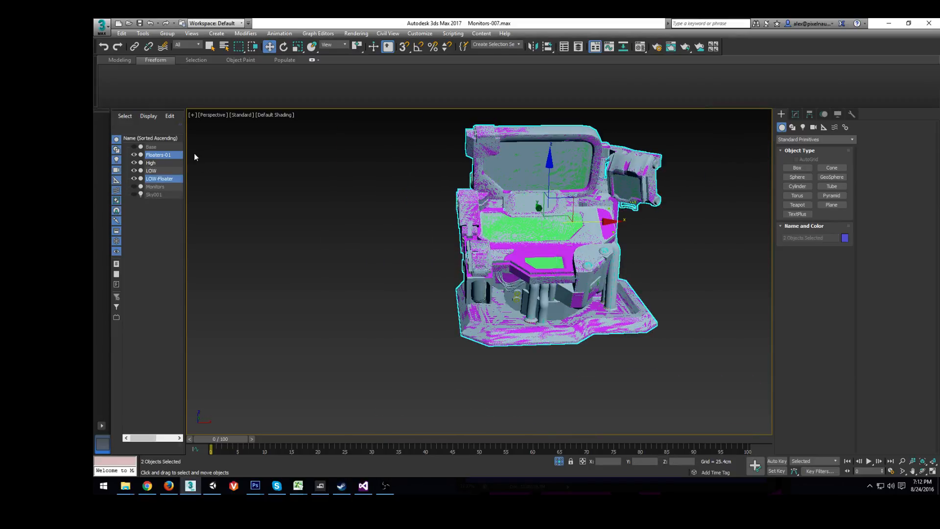
middle_click_drag(461, 283, 618, 297)
left_click_drag(749, 239, 329, 255)
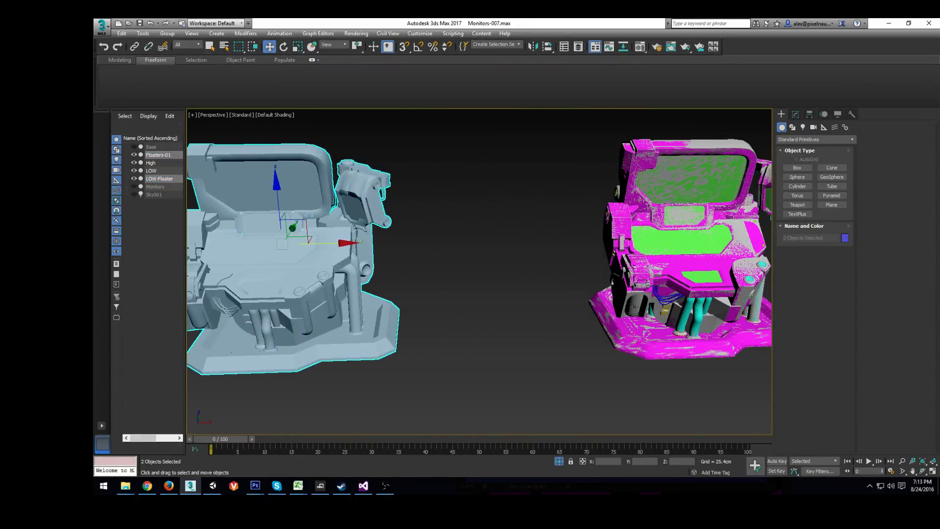
- Frame the moved pair and hide the LOW and High objects
key("z")
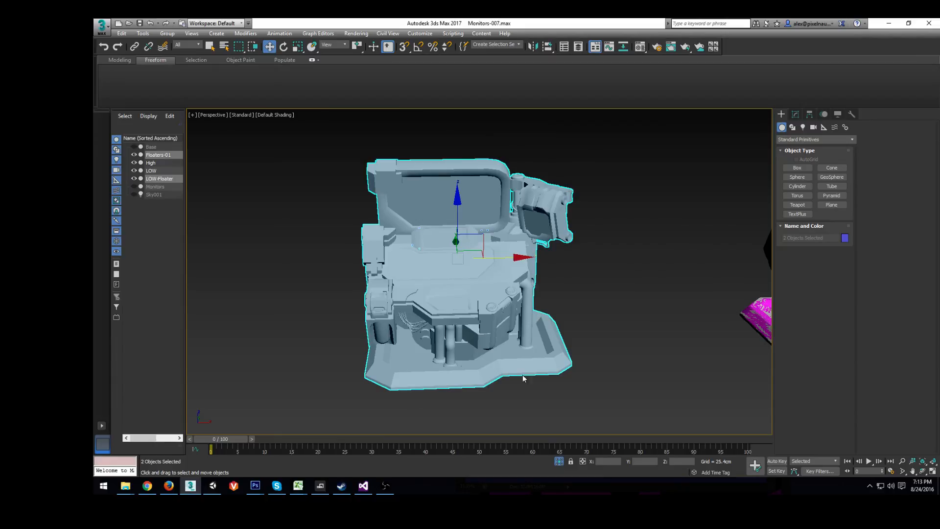
left_click(134, 171)
left_click(133, 164)
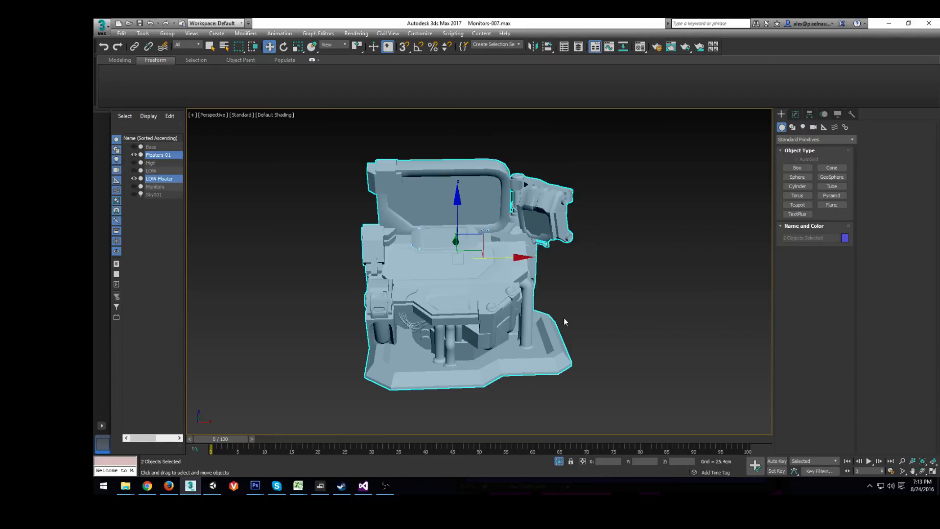
scroll(490, 284, "down", 4)
mouse_move(564, 319)
middle_mouse_down()
mouse_move(489, 284)
mouse_move(555, 313)
middle_mouse_up()
scroll(587, 357, "up", 4)
- Select only LOW-Floater and make it unique so it can be edited separately from LOW
left_click(589, 361)
left_click(506, 329)
mouse_move(464, 291)
middle_mouse_down("alt")
mouse_move(419, 267)
mouse_move(451, 269)
mouse_move(448, 295)
middle_mouse_up("alt")
scroll(447, 296, "up", 5)
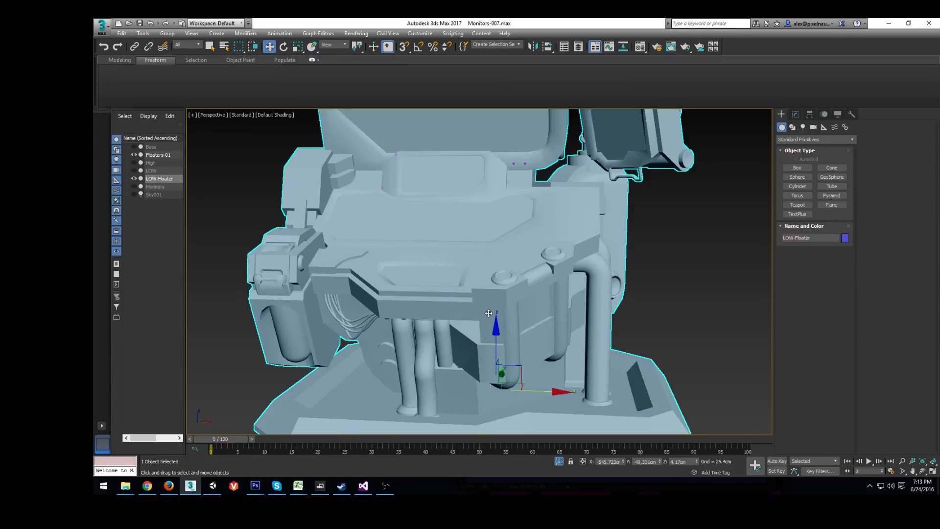
middle_click_drag(452, 297, 636, 245, "alt")
scroll(583, 270, "up", 4)
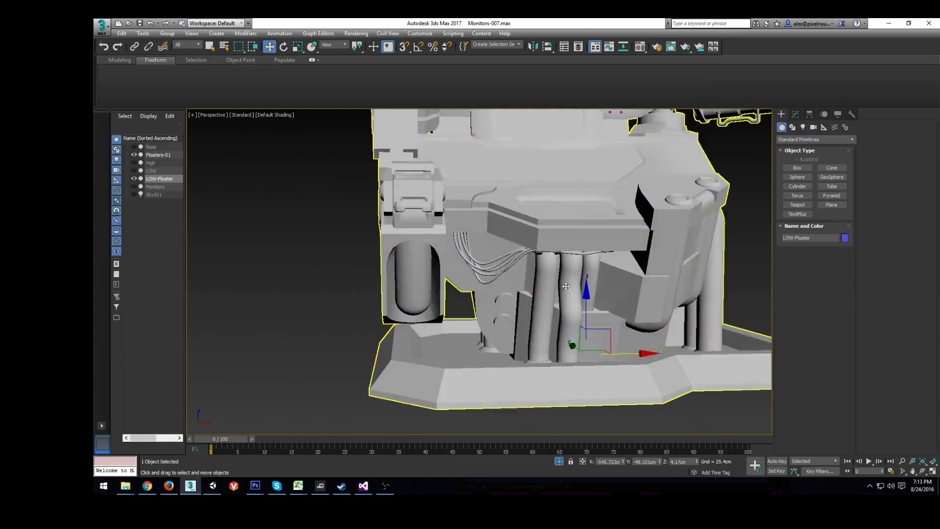
left_click(795, 114)
left_click(825, 263)
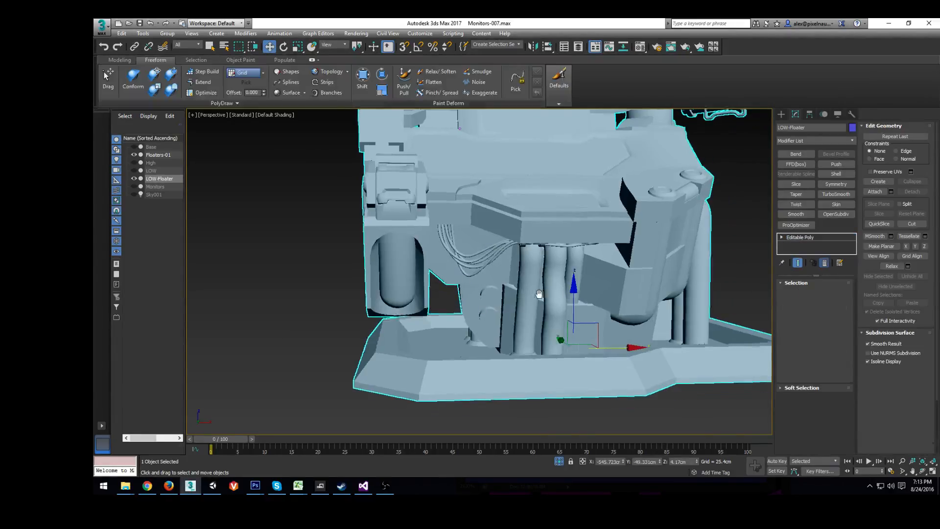
scroll(520, 250, "up", 3)
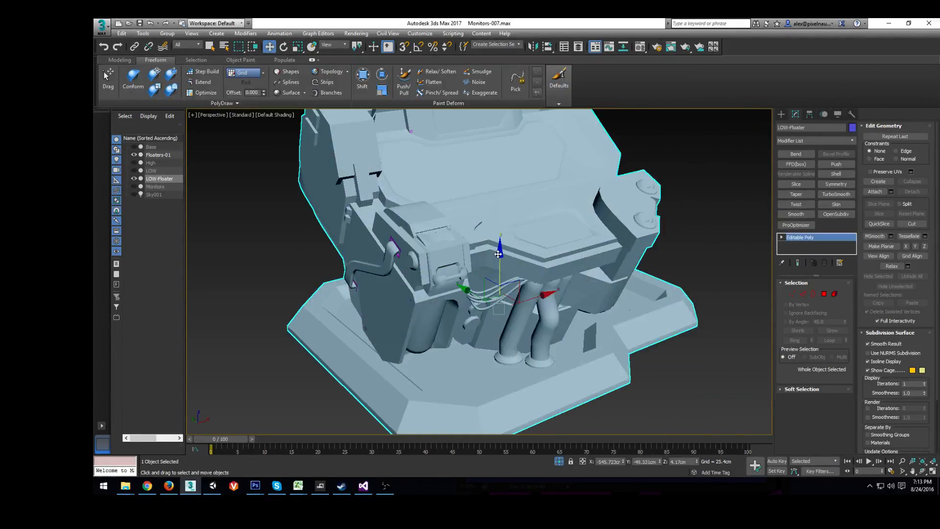
- At polygon level, select LOW-Floater's side-panel polygons beneath the small floaters and the bent pipe's bracket floaters
left_click(824, 294)
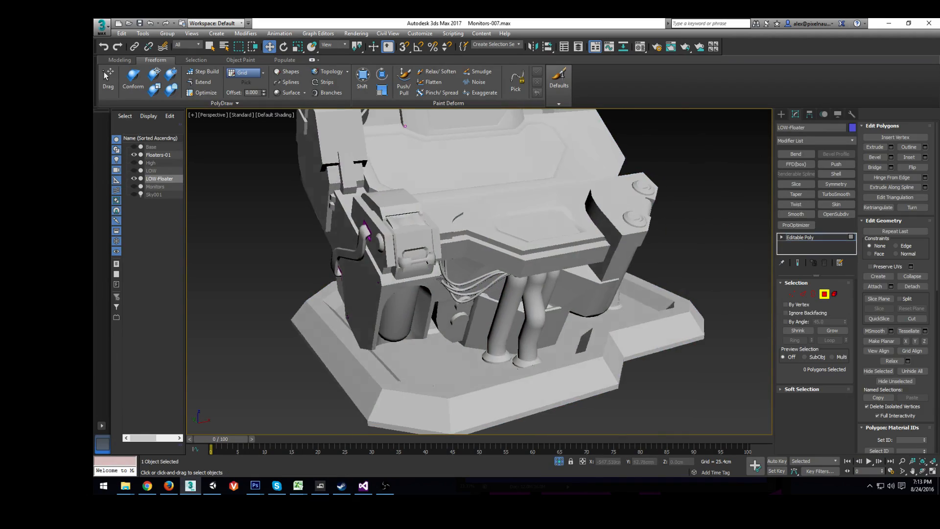
key("F3")
mouse_move(441, 275)
middle_mouse_down("alt")
mouse_move(514, 247)
mouse_move(441, 240)
mouse_move(475, 257)
mouse_move(539, 247)
mouse_move(563, 282)
mouse_move(500, 289)
mouse_move(520, 274)
mouse_move(544, 299)
mouse_move(528, 284)
mouse_move(553, 294)
mouse_move(534, 279)
mouse_move(509, 284)
mouse_move(437, 348)
middle_mouse_up("alt")
left_click(462, 322)
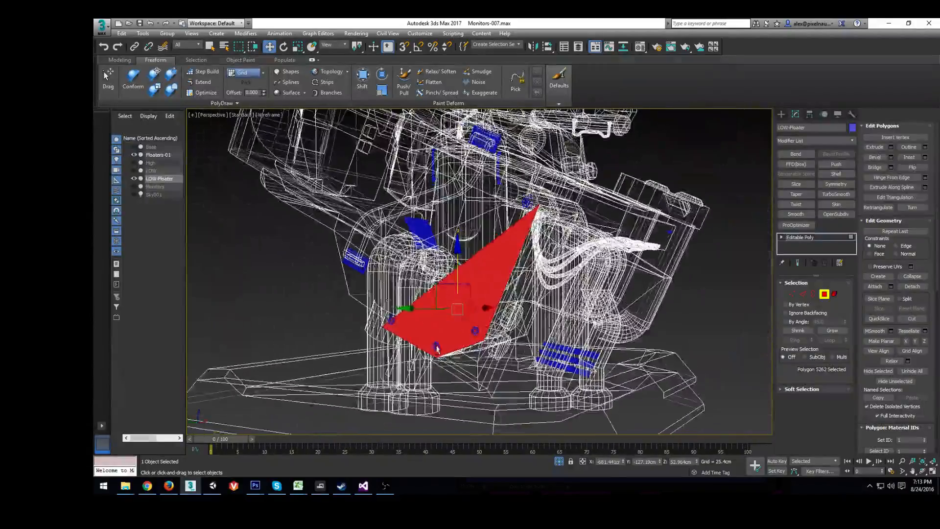
left_click(431, 274, "ctrl")
mouse_move(431, 274)
middle_mouse_down("alt")
mouse_move(507, 296)
mouse_move(498, 253)
middle_mouse_up("alt")
key("F3")
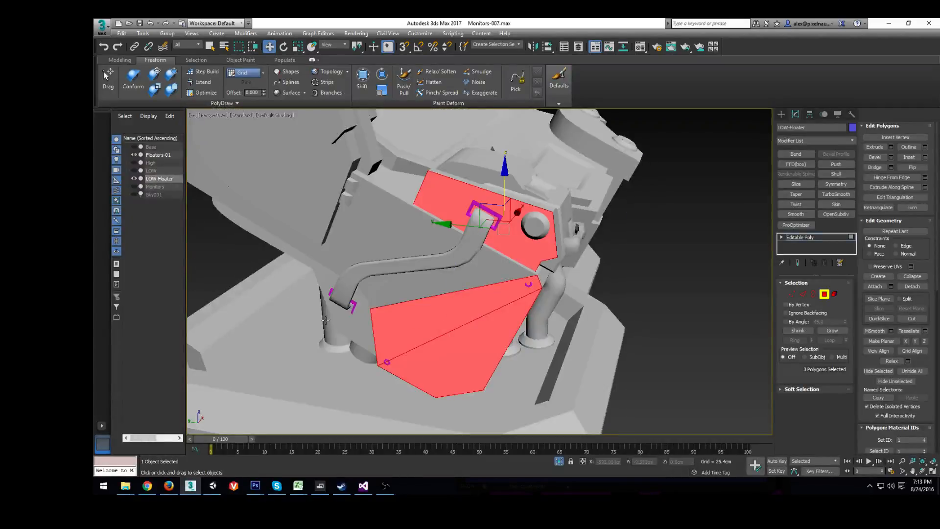
left_click(351, 323, "ctrl")
left_click(351, 294, "ctrl")
- In wireframe, add the polygons beneath the bolt and ring floaters on the main monitor's crossbar to the selection
middle_click_drag(329, 356, 511, 195, "alt")
key("F3")
left_click(512, 195, "ctrl")
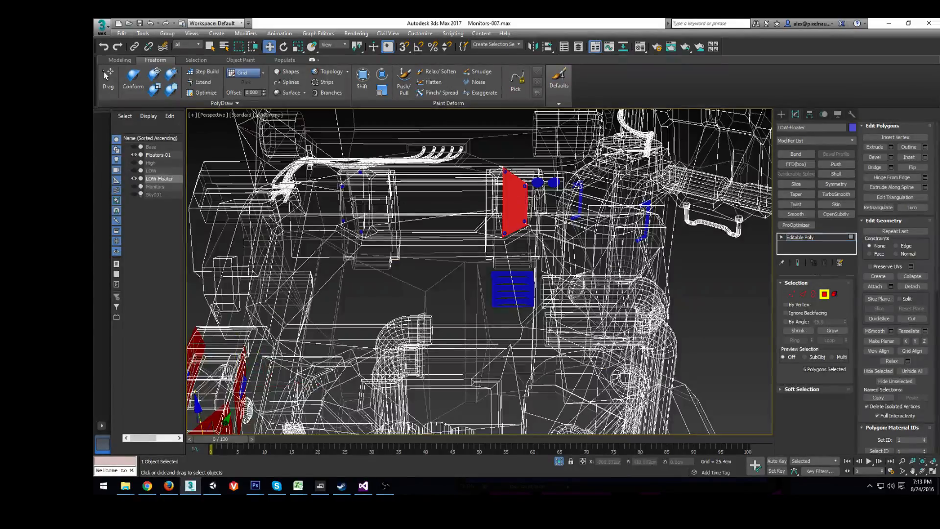
left_click(351, 201, "ctrl")
left_click(550, 177, "ctrl")
left_click(561, 177, "ctrl")
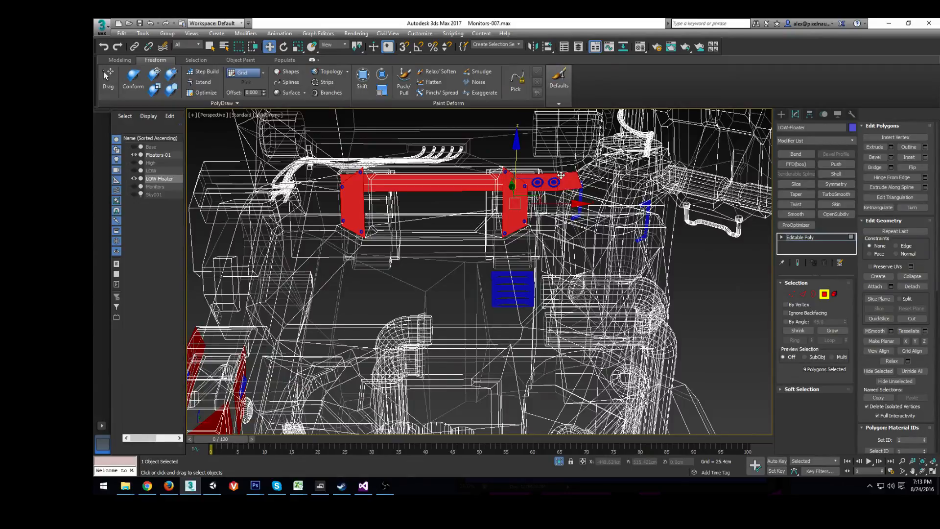
- Add the lower panel polygon beneath the slotted vent floaters and the first polygons of the tall rear side panel
scroll(514, 229, "down", 5)
mouse_move(509, 323)
middle_mouse_down("alt")
mouse_move(534, 366)
mouse_move(487, 319)
mouse_move(471, 345)
mouse_move(498, 311)
mouse_move(514, 338)
mouse_move(506, 328)
middle_mouse_up("alt")
scroll(534, 366, "up", 3)
left_click(524, 369, "ctrl")
scroll(471, 345, "down", 2)
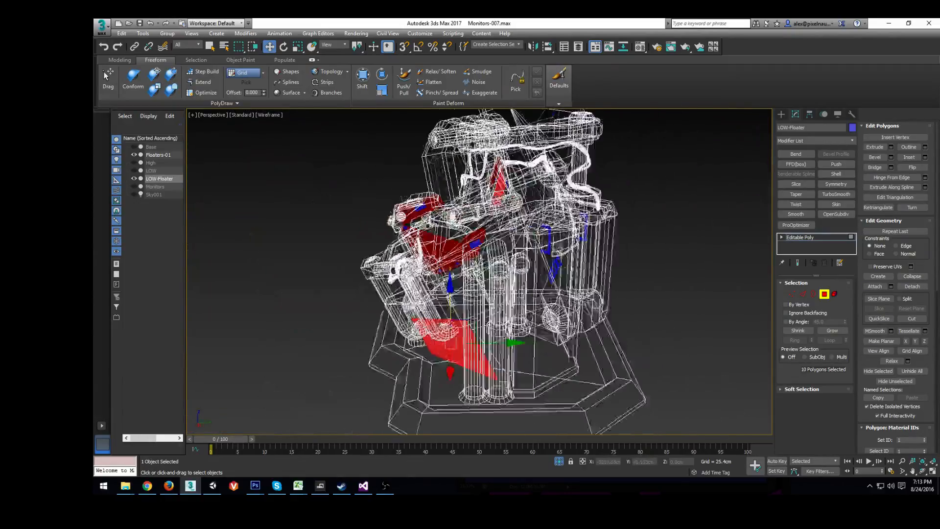
scroll(517, 215, "up", 5)
left_click(517, 203, "ctrl")
left_click(519, 285, "ctrl")
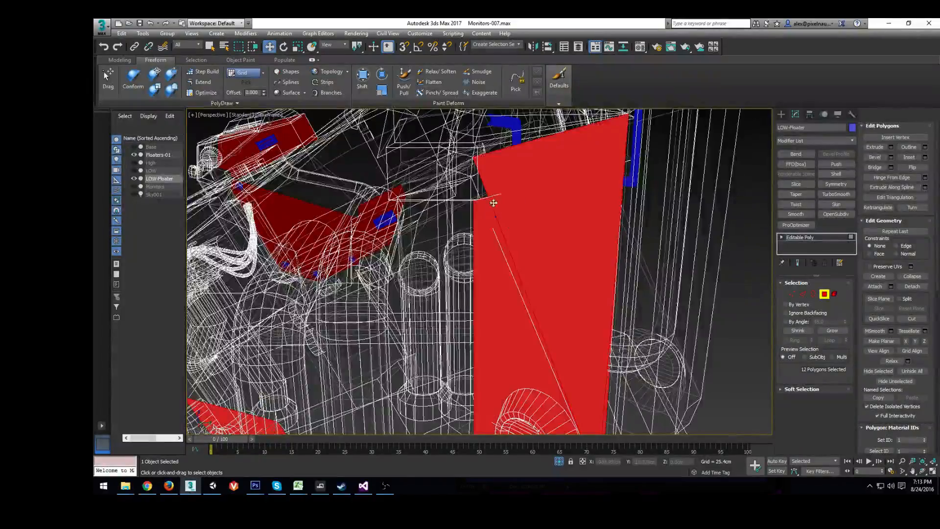
- Return to shaded display and add the remaining polygons of the tall side panel above the round port
mouse_move(494, 203)
middle_mouse_down("alt")
mouse_move(578, 294)
mouse_move(579, 317)
mouse_move(602, 344)
mouse_move(570, 295)
middle_mouse_up("alt")
key("F3")
scroll(580, 318, "down", 3)
left_click(567, 342, "ctrl")
left_click(512, 258, "alt")
left_click(530, 270, "ctrl")
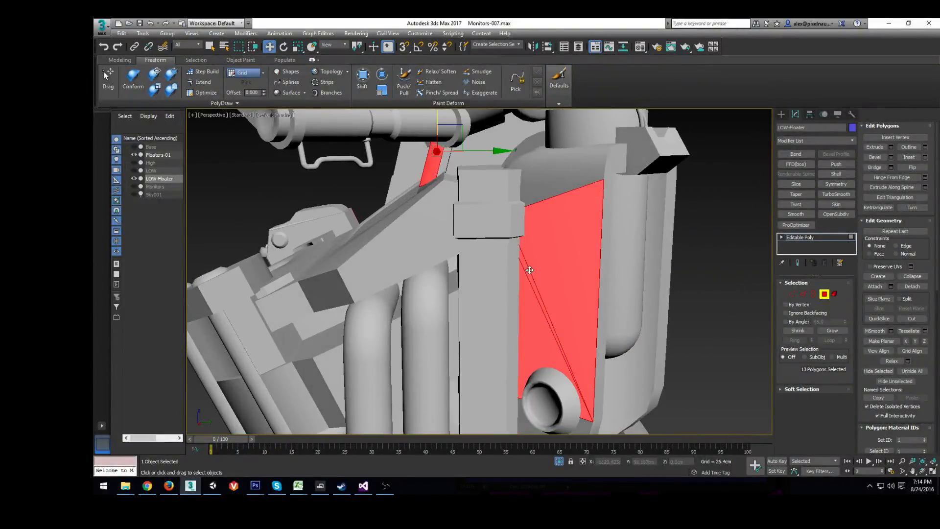
left_click(531, 192, "ctrl")
scroll(569, 223, "down", 4)
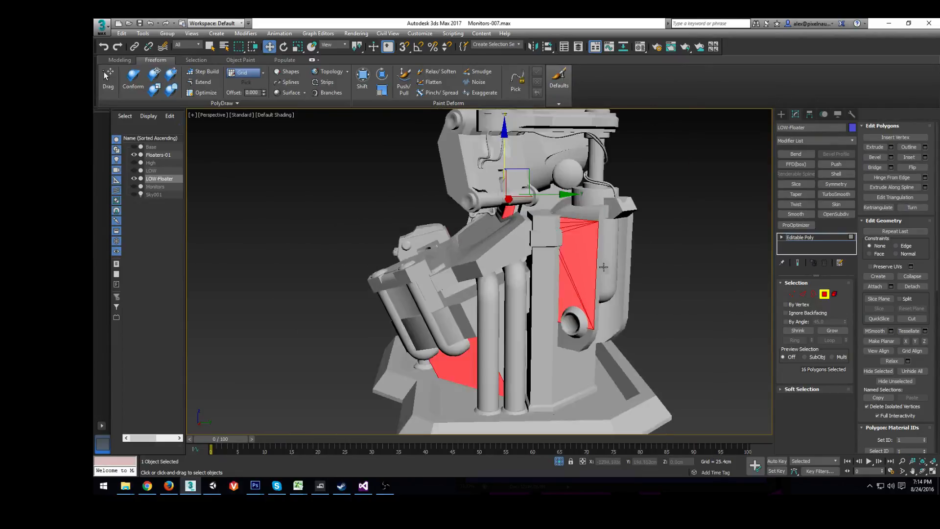
- Add the large polygons of the other rear side panel around its round port, with Ignore Backfacing turned on
middle_click_drag(569, 223, 384, 254, "alt")
scroll(331, 264, "up", 4)
left_click(326, 265, "ctrl")
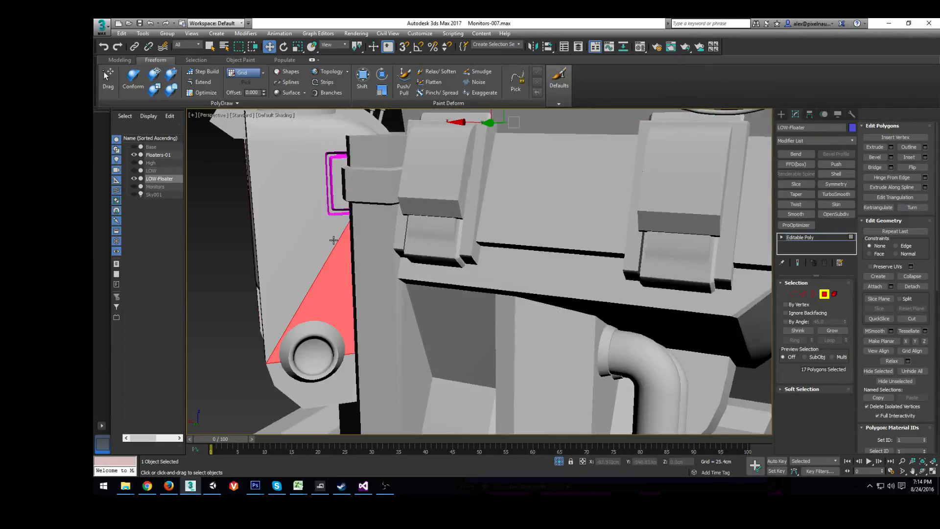
middle_click_drag(334, 240, 324, 294, "alt")
left_click(323, 294, "alt")
left_click(325, 285, "ctrl")
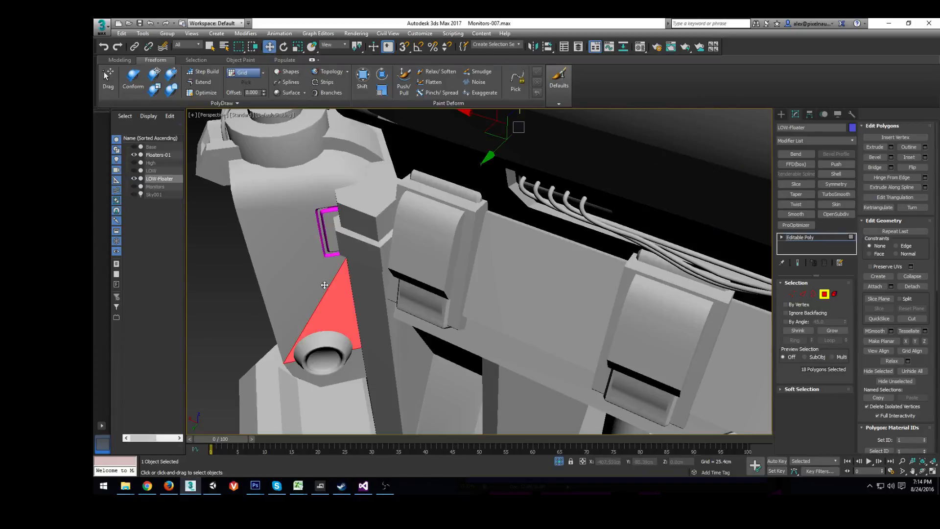
left_click(310, 316, "ctrl")
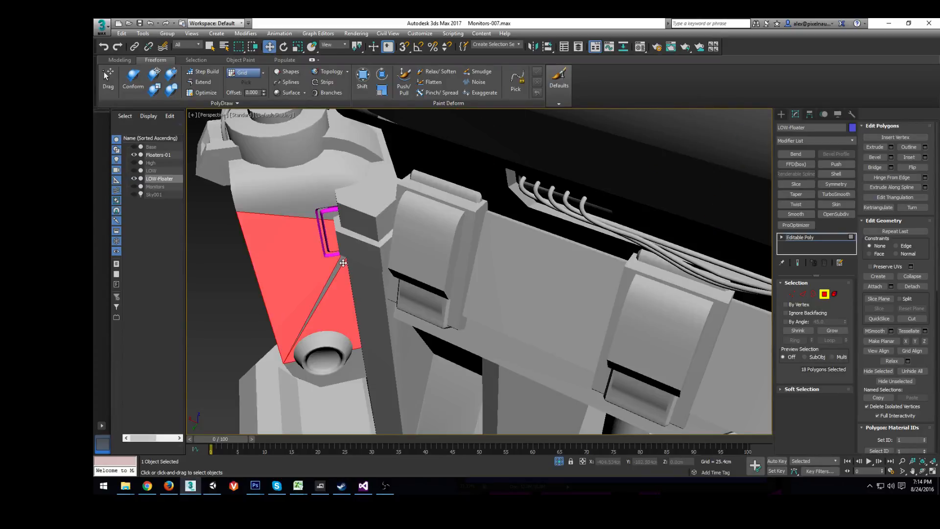
left_click(341, 263, "alt")
left_click(332, 264, "ctrl")
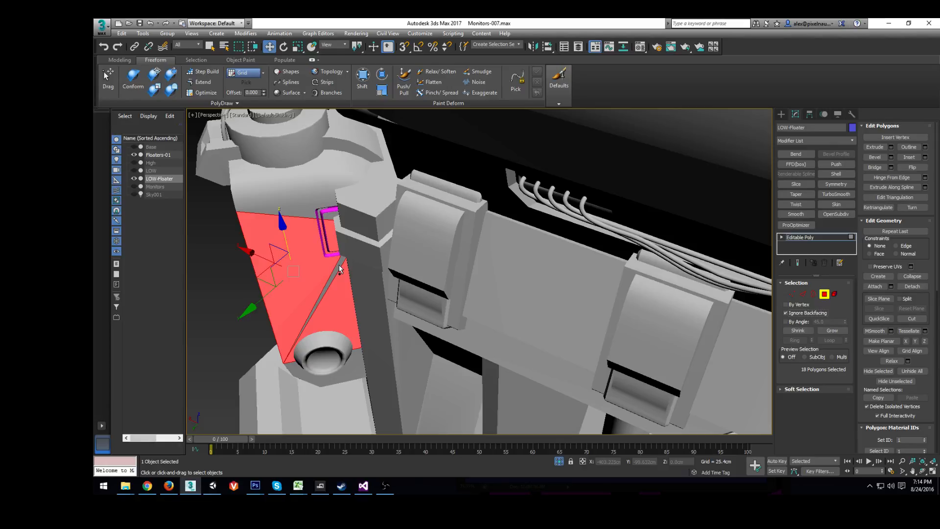
- Try to add the thin sliver polygon between the large side-panel polygons, undoing the wrong picks
middle_click_drag(340, 268, 449, 254, "alt")
left_click(366, 337, "ctrl")
scroll(449, 254, "up", 4)
key("ctrl+z")
left_click(448, 241, "ctrl")
key("ctrl+z")
left_click(447, 238, "ctrl")
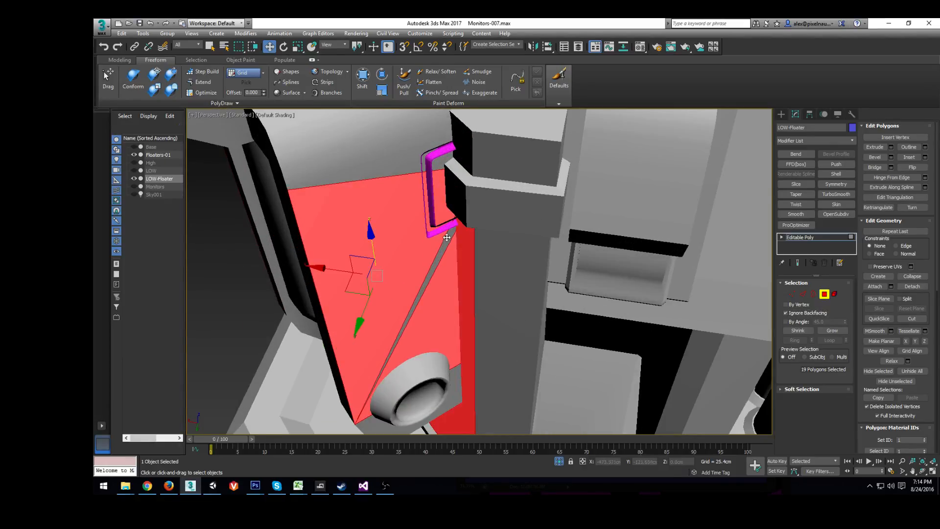
left_click(446, 237, "ctrl")
left_click(423, 283, "ctrl")
left_click(421, 293, "ctrl")
left_click(407, 315, "ctrl")
left_click(405, 324, "ctrl")
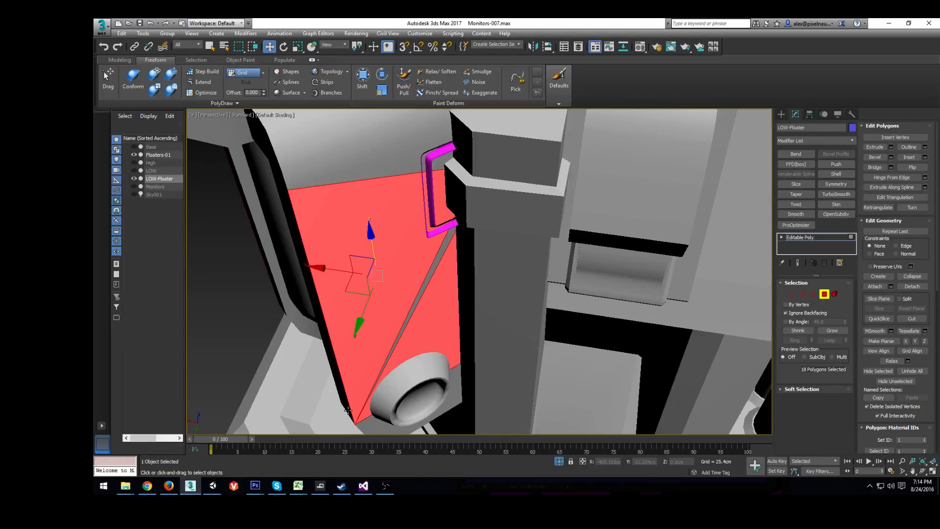
- Switch to the Select Object tool and retry picking the thin sliver polygons above the round port
middle_click_drag(348, 411, 520, 144)
left_click(555, 155, "ctrl")
left_click(521, 236, "ctrl")
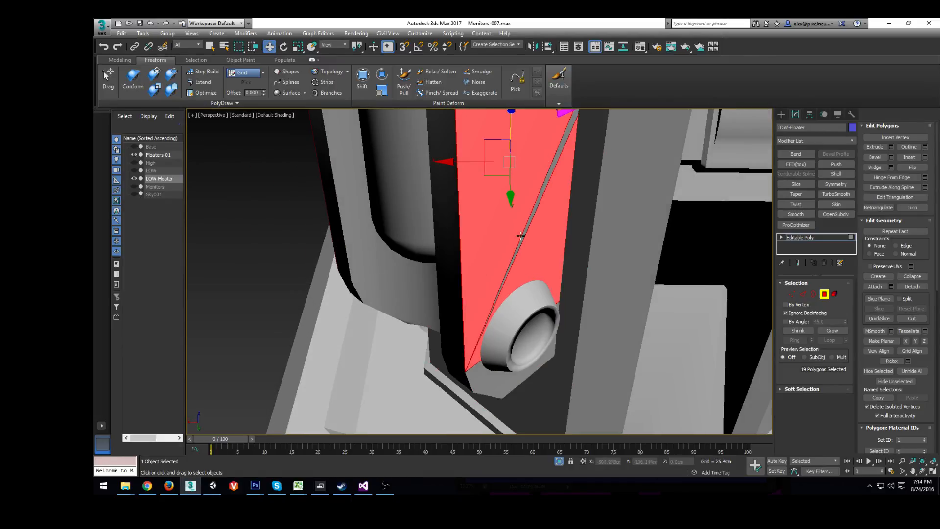
left_click(543, 185, "ctrl")
left_click(549, 170, "ctrl")
left_click(209, 46)
left_click(560, 153, "ctrl")
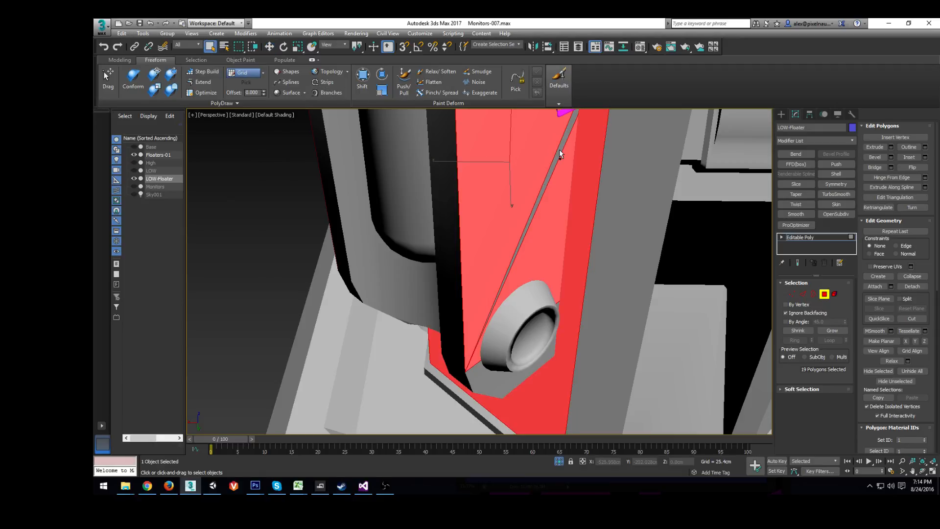
left_click(546, 182, "ctrl")
- Switch to wireframe and add the missing sliver polygon of the rear side panel to the selection
scroll(564, 211, "down", 4)
middle_click_drag(548, 209, 529, 284, "alt")
scroll(528, 283, "up", 5)
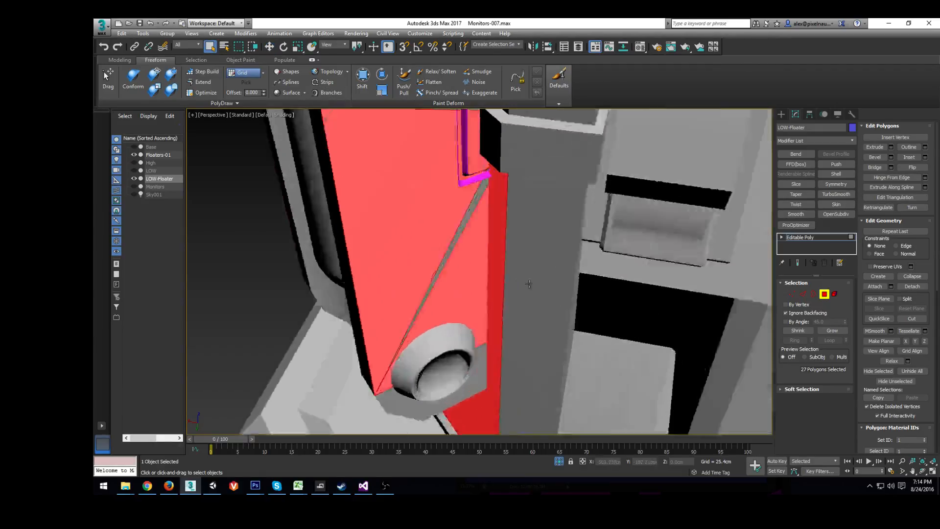
key("F3")
left_click(362, 330, "ctrl")
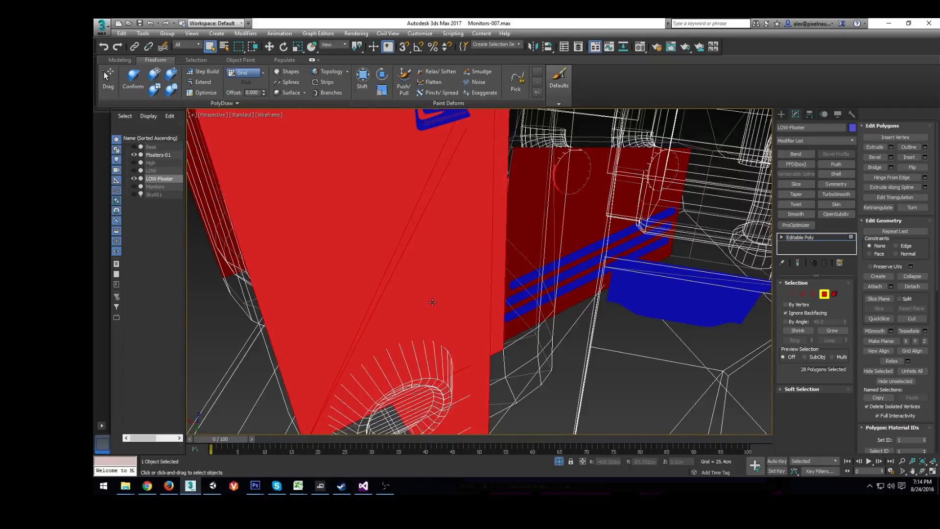
- Remove the stray polygons near the rear side panel from the selection and turn off Ignore Backfacing
scroll(431, 300, "down", 3)
middle_click_drag(431, 300, 460, 294, "alt")
scroll(554, 348, "up", 4)
middle_click_drag(558, 362, 587, 353)
scroll(539, 332, "down", 4)
left_click_drag(589, 316, 579, 333, "alt")
scroll(579, 333, "up", 1)
scroll(579, 333, "down", 2)
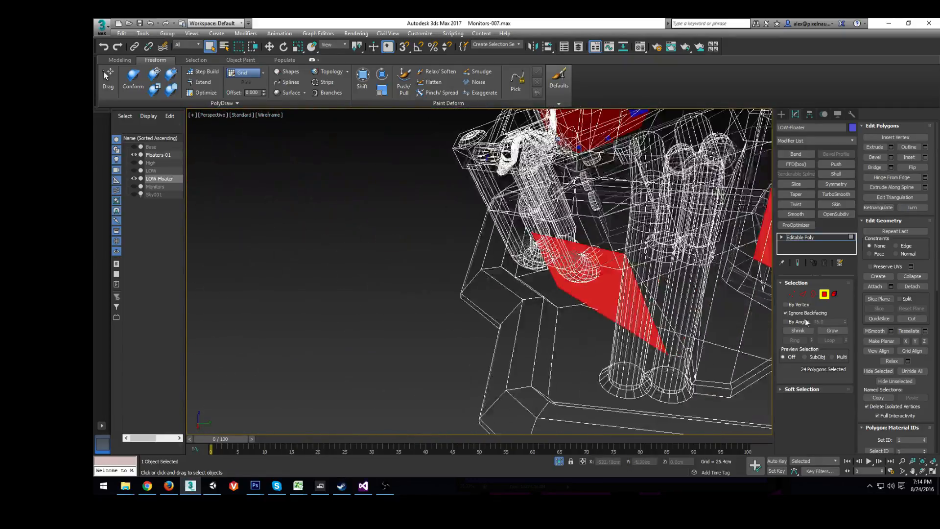
left_click(800, 314)
scroll(531, 316, "up", 3)
middle_click_drag(531, 316, 392, 287)
scroll(529, 325, "down", 4)
scroll(392, 286, "up", 3)
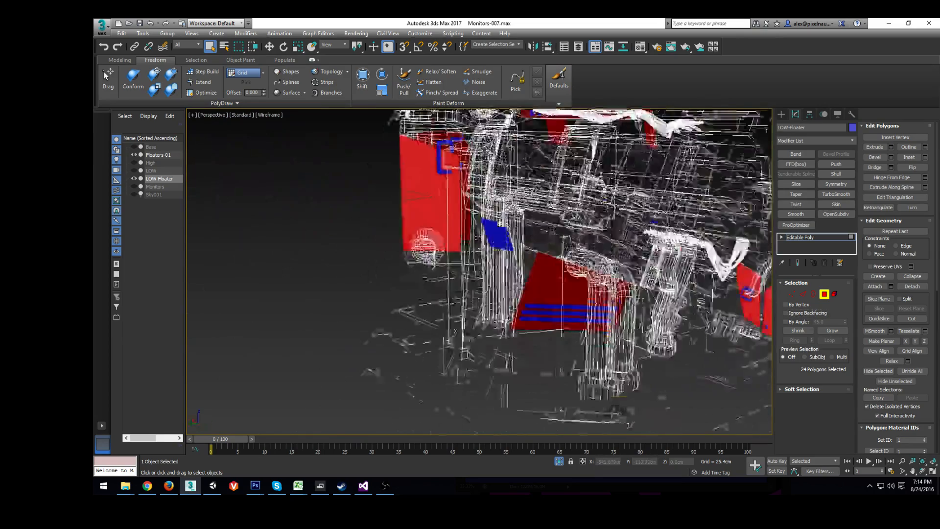
- Add the missing polygons of the far side panel beneath its bracket-shaped floater to the selection and deselect the wrong pick
middle_click_drag(397, 245, 392, 367)
scroll(342, 338, "up", 2)
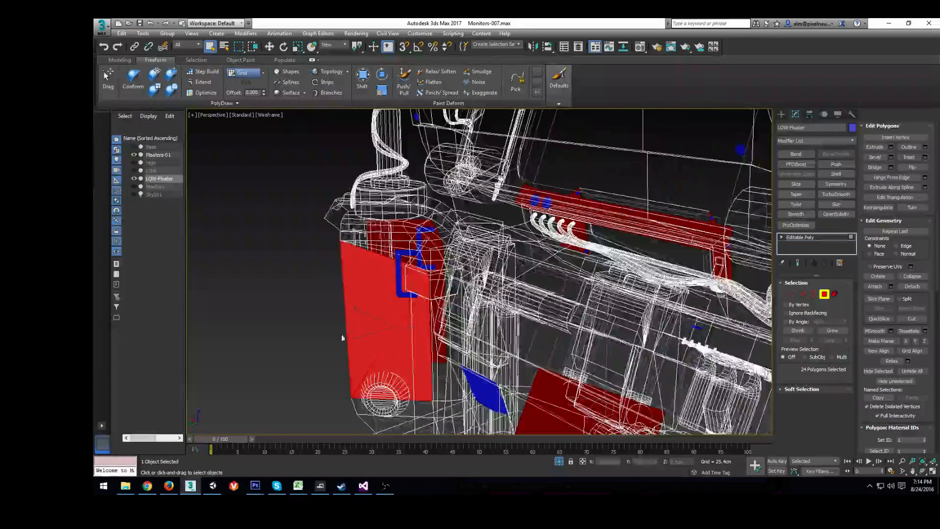
middle_click_drag(342, 338, 495, 304, "alt")
scroll(581, 235, "up", 3)
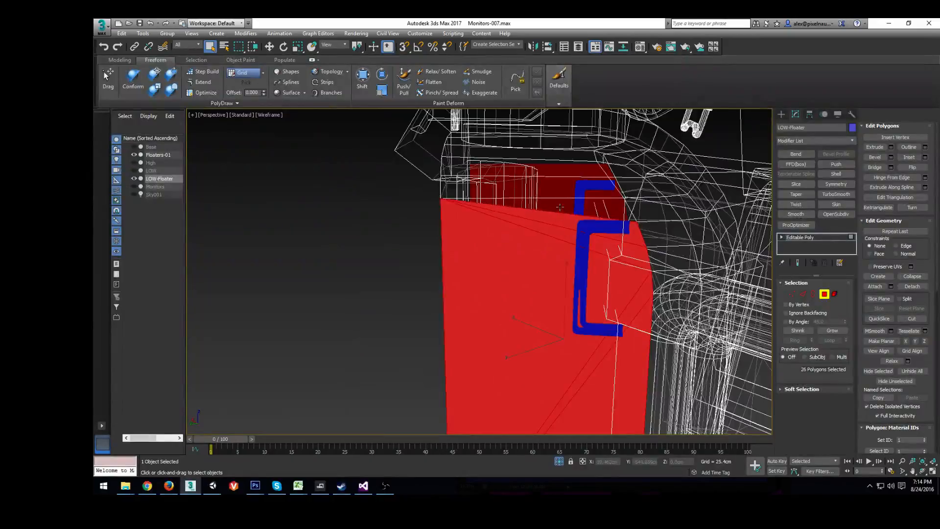
left_click(560, 207, "ctrl")
left_click(560, 188, "ctrl")
scroll(602, 259, "down", 4)
mouse_move(602, 259)
middle_mouse_down("alt")
mouse_move(623, 250)
mouse_move(593, 245)
mouse_move(612, 274)
middle_mouse_up("alt")
left_click(582, 232, "alt")
scroll(617, 294, "down", 5)
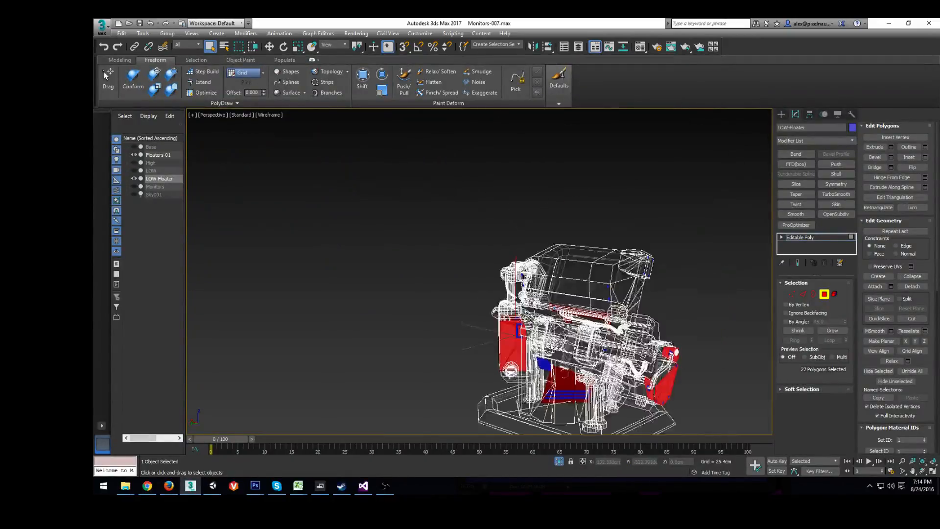
- Add the polygons beneath the floating details on the large monitor housing to the selection, comparing shaded and wireframe display
key("F3")
scroll(632, 343, "up", 3)
middle_click_drag(632, 343, 548, 296, "alt")
middle_click_drag(618, 316, 553, 299, "alt")
key("F3")
key("F3")
key("F3")
key("F3")
key("F3")
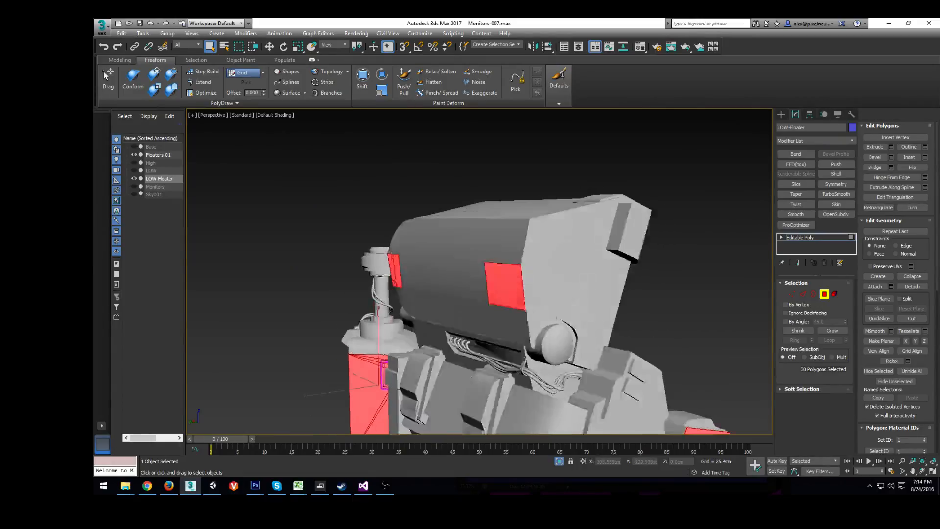
- Add the polygons under the blue vent plate and the front ledge strip to the selection
middle_click_drag(636, 235, 384, 278, "alt")
scroll(384, 278, "up", 5)
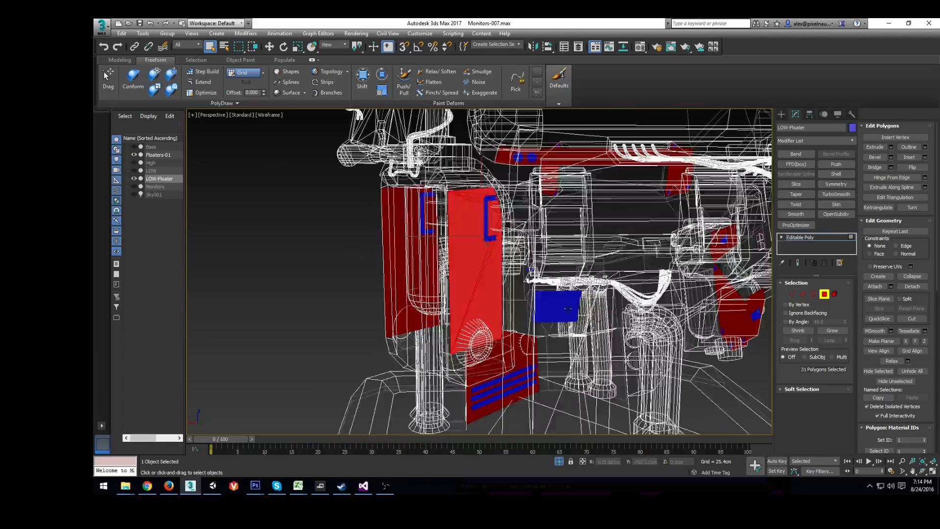
left_click(563, 333, "ctrl")
middle_click_drag(563, 333, 470, 329, "alt")
middle_click_drag(538, 293, 480, 316, "alt")
scroll(480, 316, "up", 4)
left_click(681, 330, "ctrl")
scroll(681, 330, "down", 10)
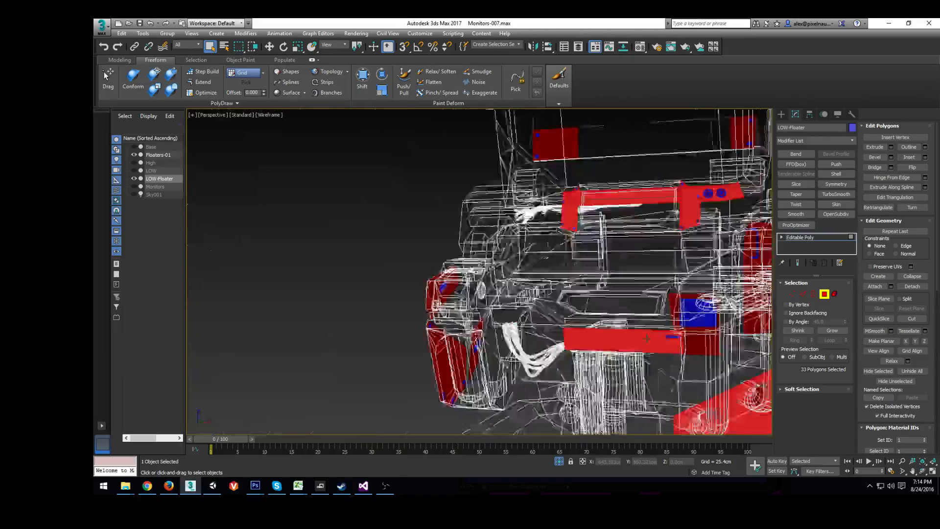
- Invert the polygon selection and delete everything except the polygons beneath the floating details
middle_click_drag(678, 331, 572, 354, "alt")
left_click_drag(572, 353, 572, 353, "alt")
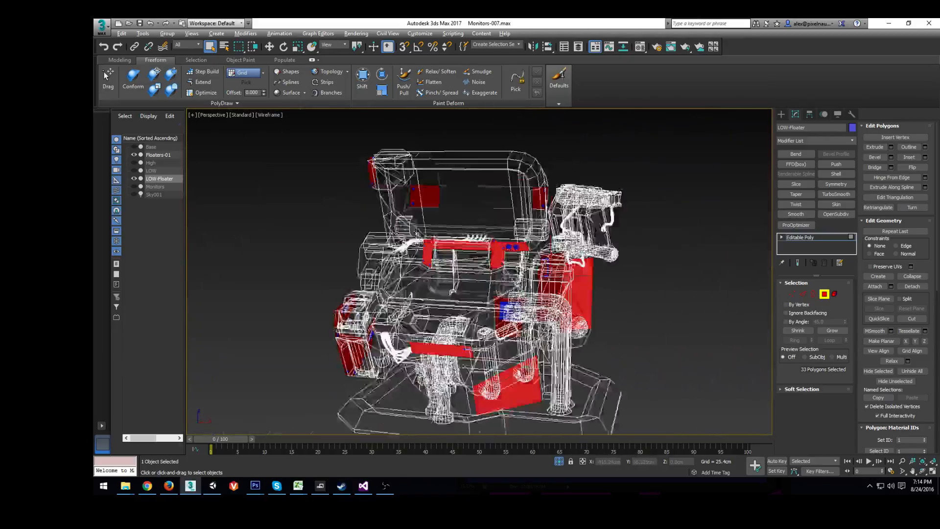
scroll(571, 264, "up", 5)
key("F3")
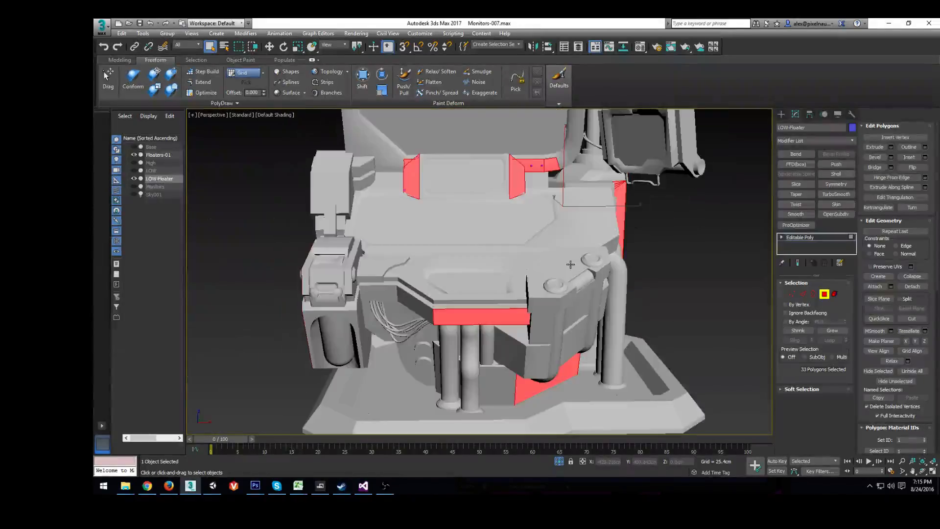
key("ctrl+i")
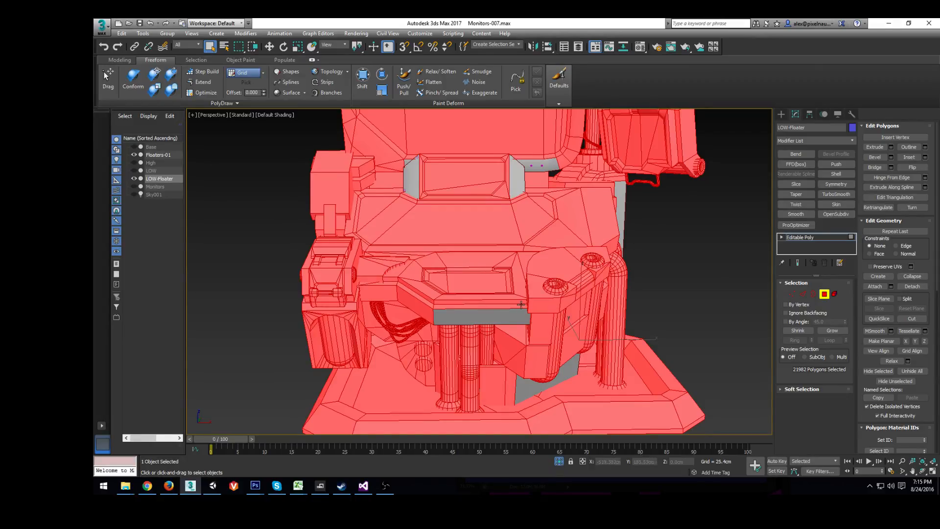
middle_click_drag(521, 305, 512, 311)
key("Delete")
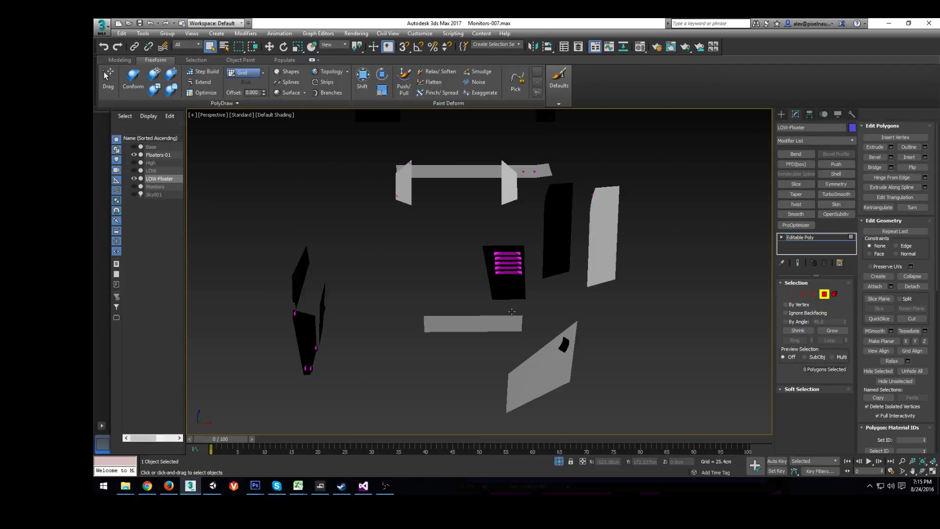
- Show edged faces, split the long strip between the two bracket plates, and delete its part without floating details
scroll(558, 292, "down", 3)
mouse_move(566, 317)
middle_mouse_down("alt")
mouse_move(622, 294)
mouse_move(575, 229)
mouse_move(539, 338)
mouse_move(543, 315)
middle_mouse_up("alt")
scroll(534, 339, "up", 4)
key("F4")
scroll(544, 315, "up", 3)
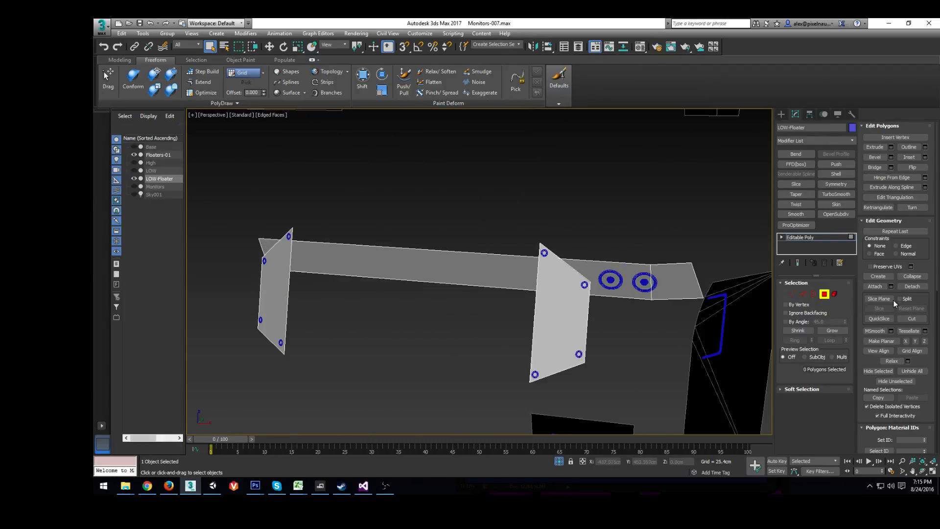
left_click(803, 293)
left_click(445, 271)
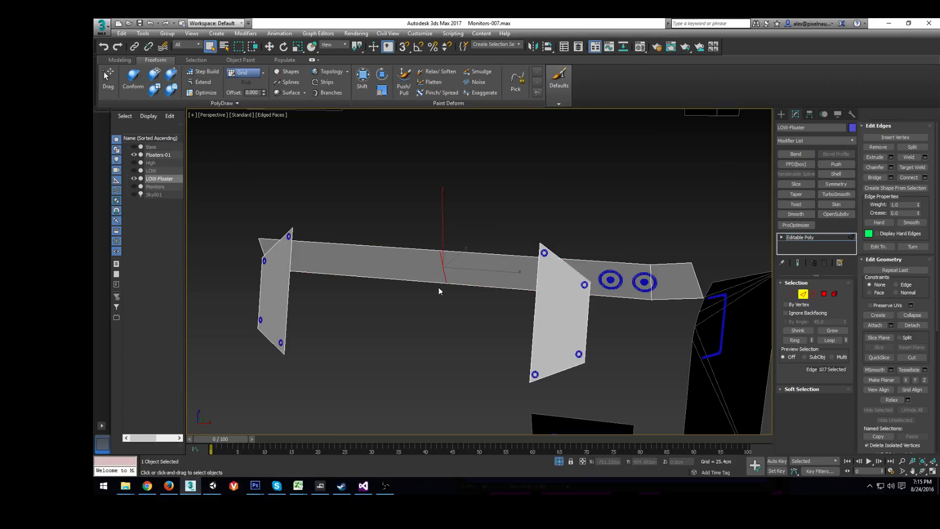
left_click_drag(492, 317, 500, 306)
left_click(444, 272)
left_click(260, 243, "ctrl")
key("Delete")
- Divide the front ledge strip with connecting edges around its small floating detail, including a horizontal split of the end piece
scroll(495, 353, "down", 5)
middle_click_drag(495, 353, 470, 269)
scroll(406, 218, "up", 4)
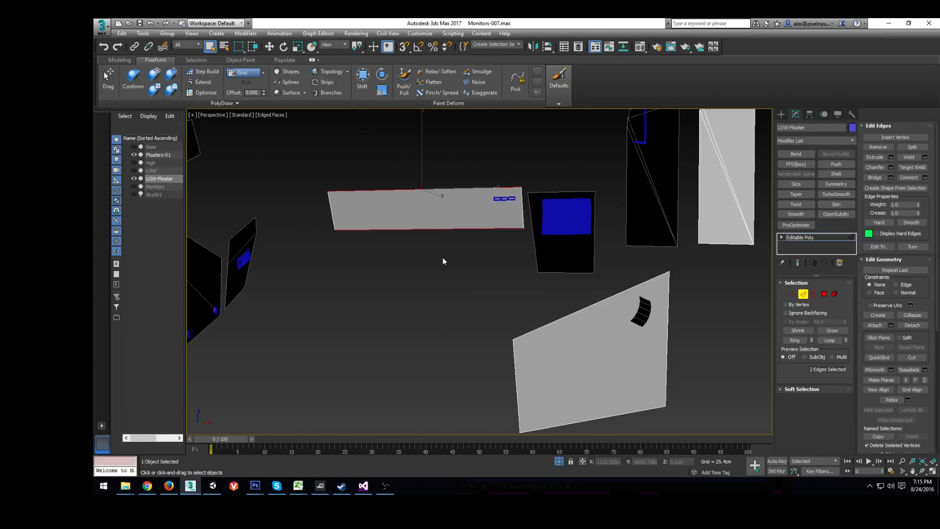
left_click(497, 217)
left_click(523, 212)
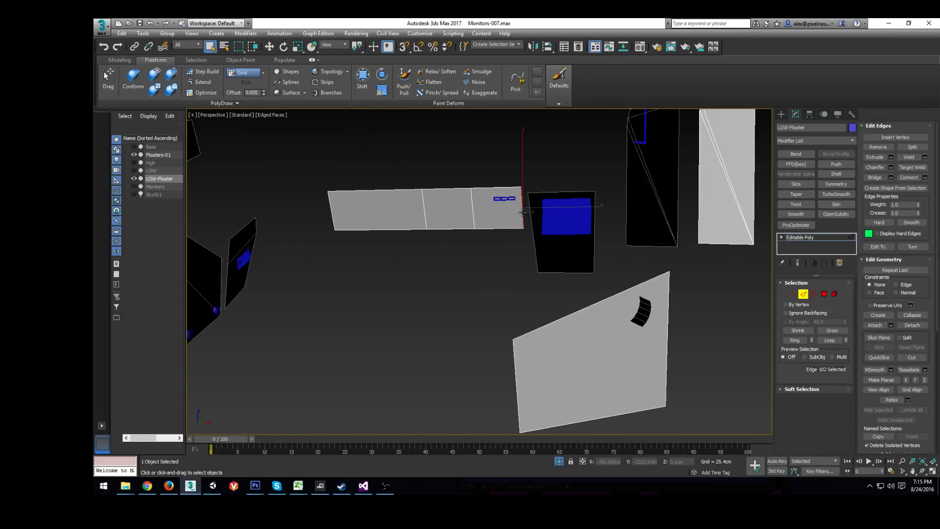
left_click(473, 206, "ctrl")
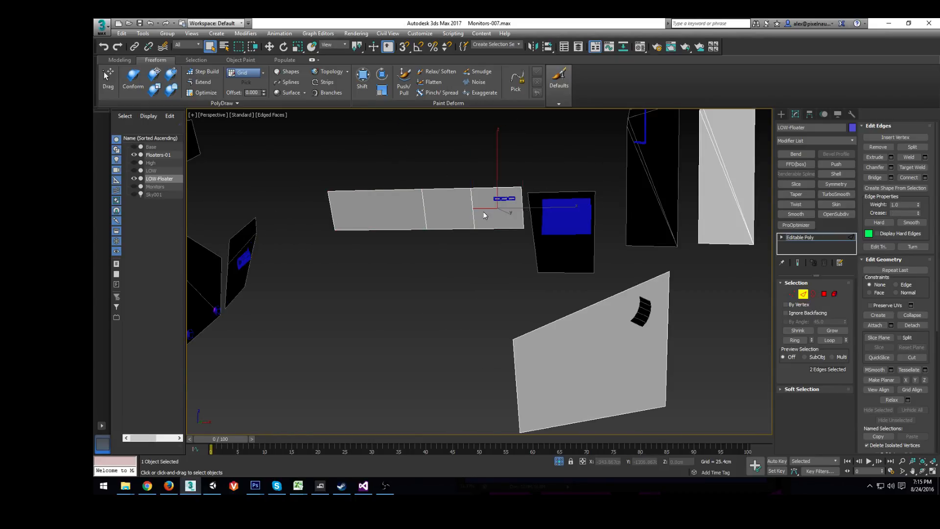
- Delete the three pieces of the front ledge strip that carry no floating detail
left_click(824, 296)
left_click(488, 217)
left_click(448, 209, "ctrl")
left_click(411, 204, "ctrl")
key("Delete")
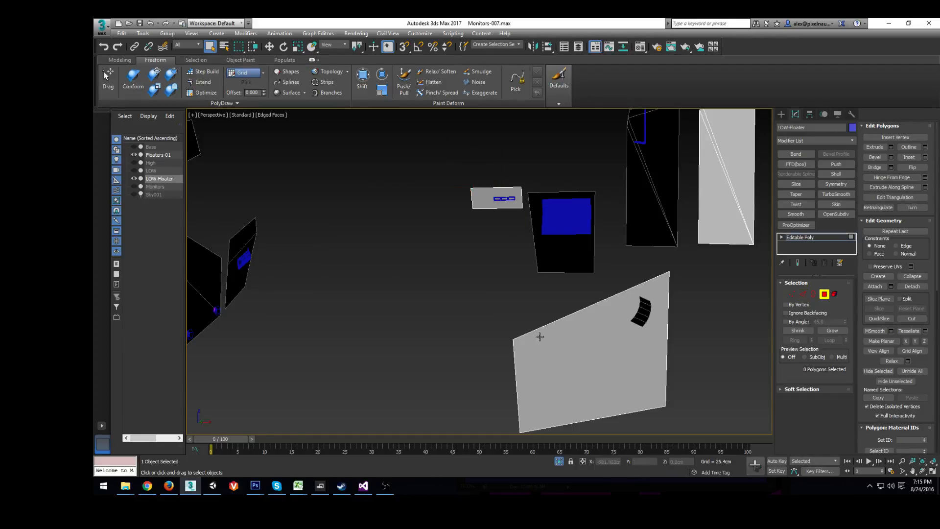
- Delete the stray curved element in front of the slanted lower panel, leave sub-object mode, and save the scene
middle_click_drag(540, 337, 661, 328, "alt")
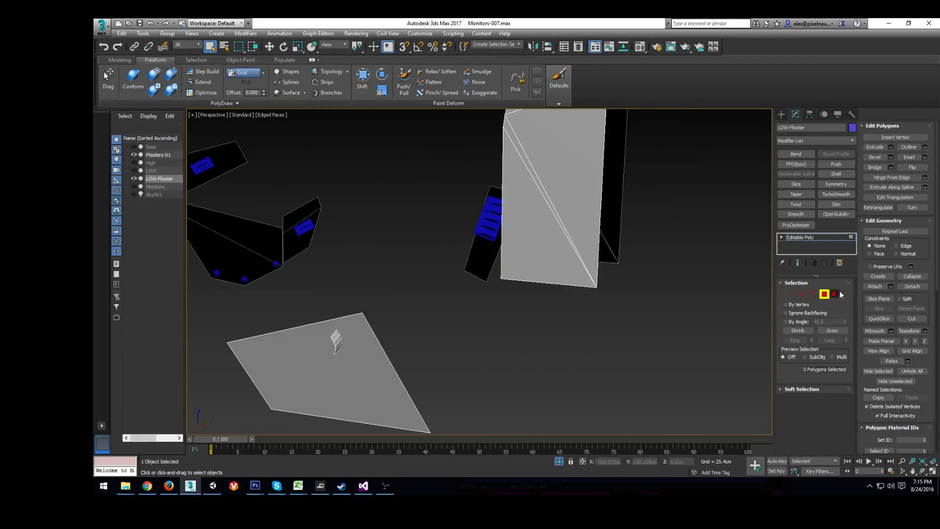
left_click(835, 294)
left_click(336, 342)
middle_click_drag(336, 342, 453, 327, "alt")
key("Delete")
scroll(395, 341, "down", 10)
scroll(453, 326, "up", 5)
middle_click_drag(315, 342, 476, 296, "alt")
left_click(835, 294)
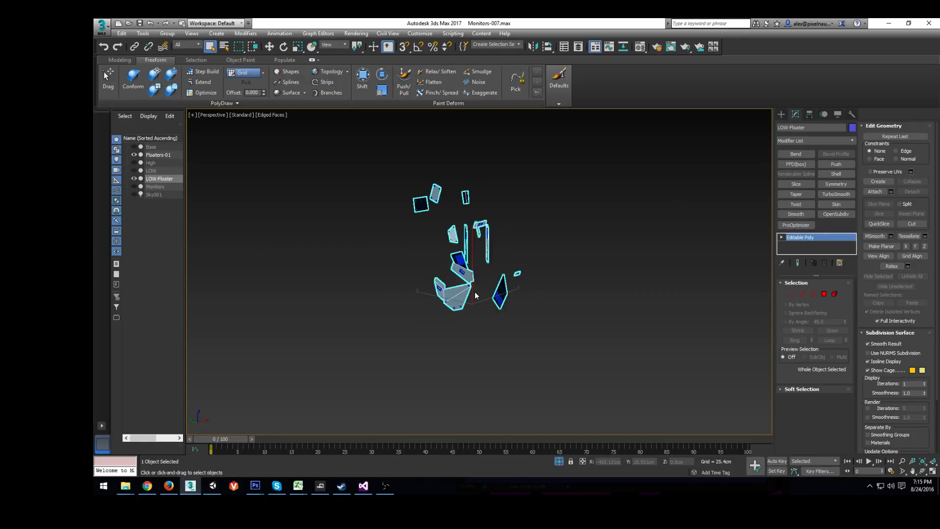
key("ctrl+s")
- Reset the XForm of LOW-Floater and convert it back to an Editable Poly
middle_click_drag(527, 273, 476, 286)
scroll(476, 285, "up", 3)
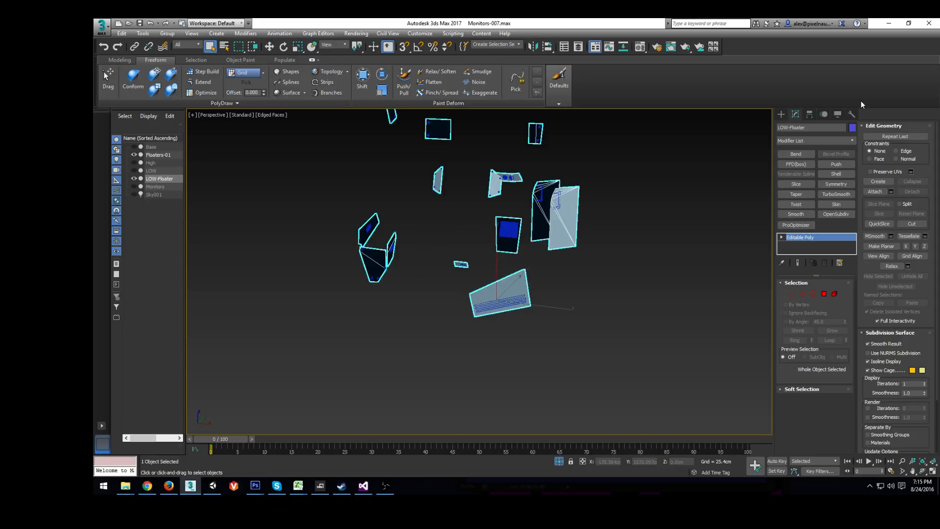
left_click(853, 113)
left_click(814, 224)
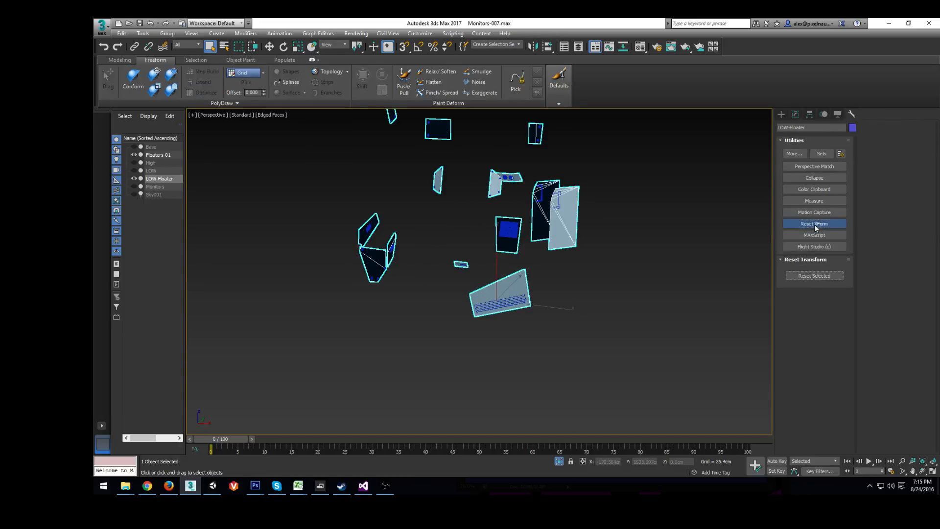
left_click(815, 275)
right_click(521, 235)
mouse_move(548, 327)
left_click(640, 337)
middle_click_drag(655, 265, 620, 290)
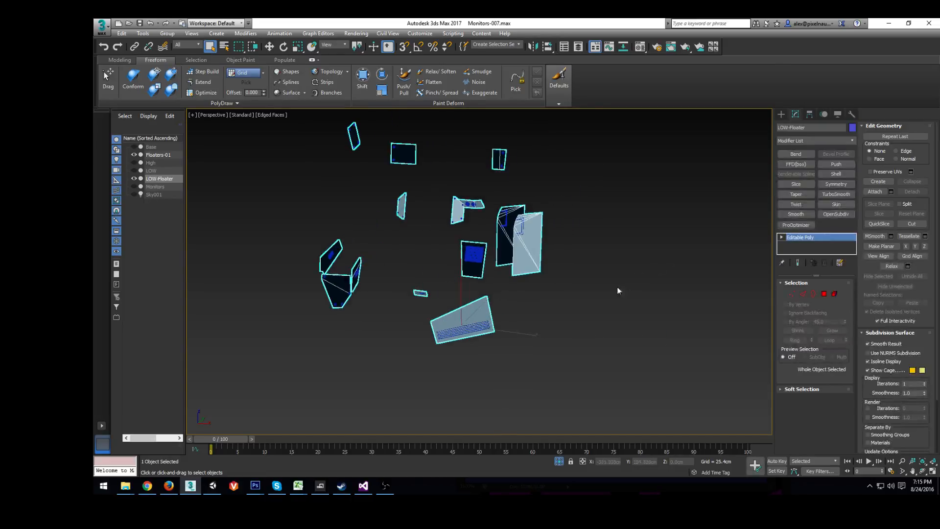
- Apply Unwrap UVW to LOW-Floater and check its UV layout in the editor without the checker background
key("ctrl+u")
left_click(888, 139)
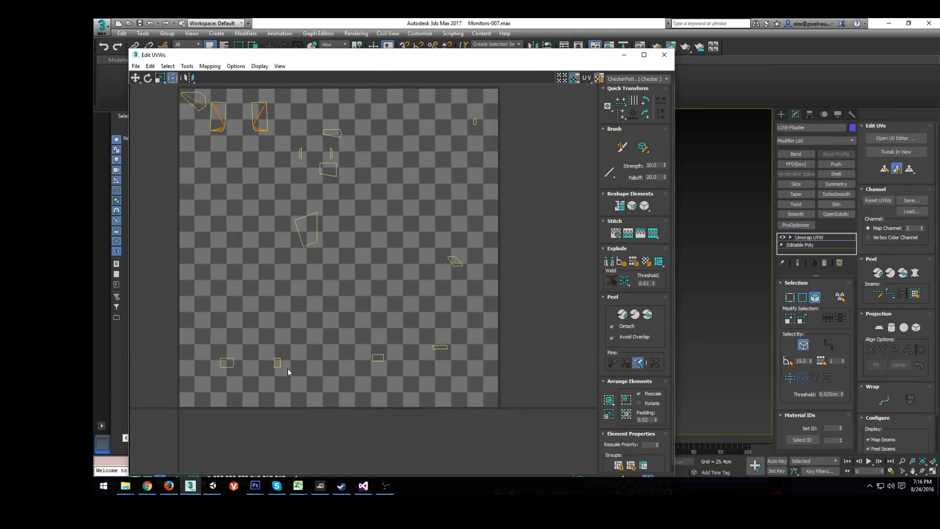
left_click(574, 78)
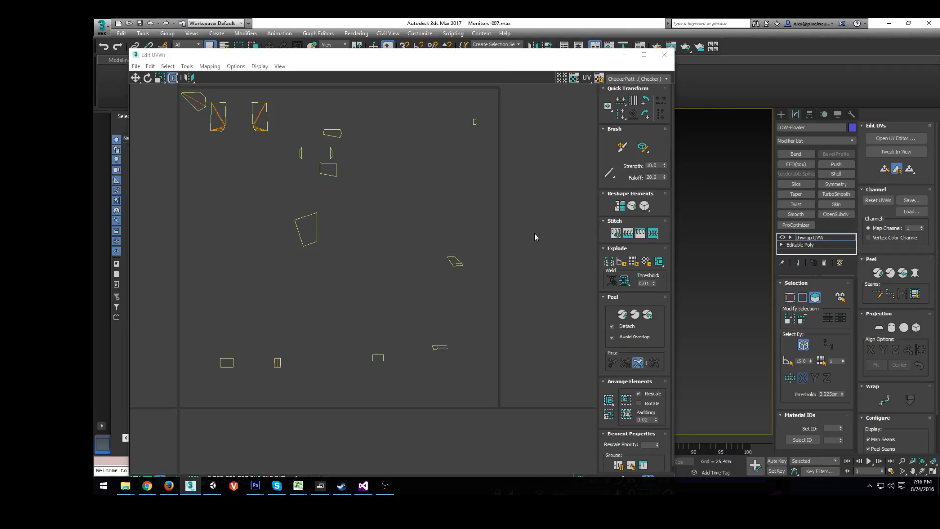
left_click(665, 54)
middle_click_drag(382, 294, 492, 283)
- Open the Render To Texture dialog for LOW-Floater and enlarge it to show more settings
left_click(356, 33)
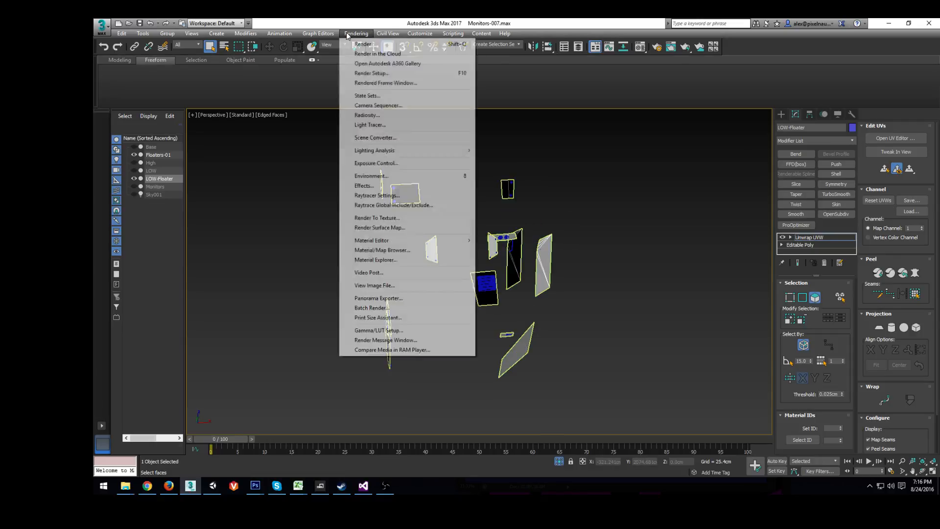
left_click(378, 217)
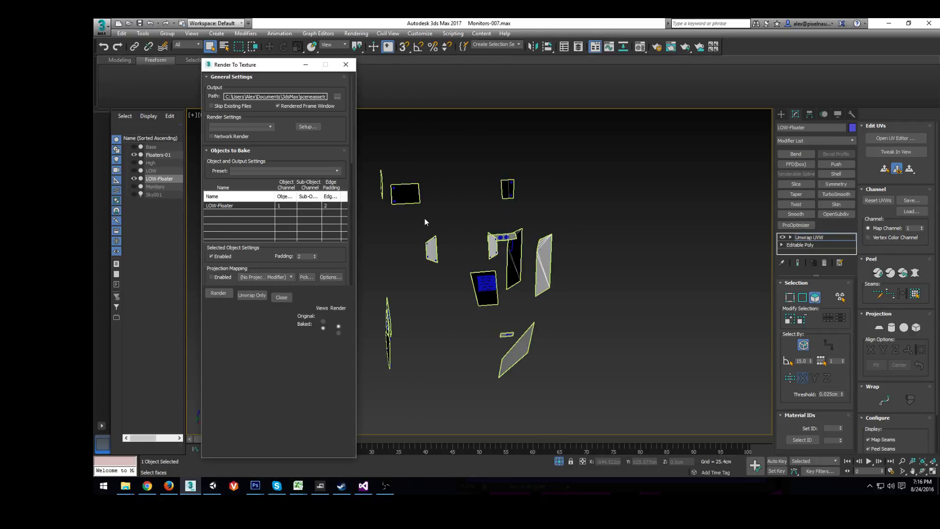
middle_click_drag(394, 307, 485, 289, "alt")
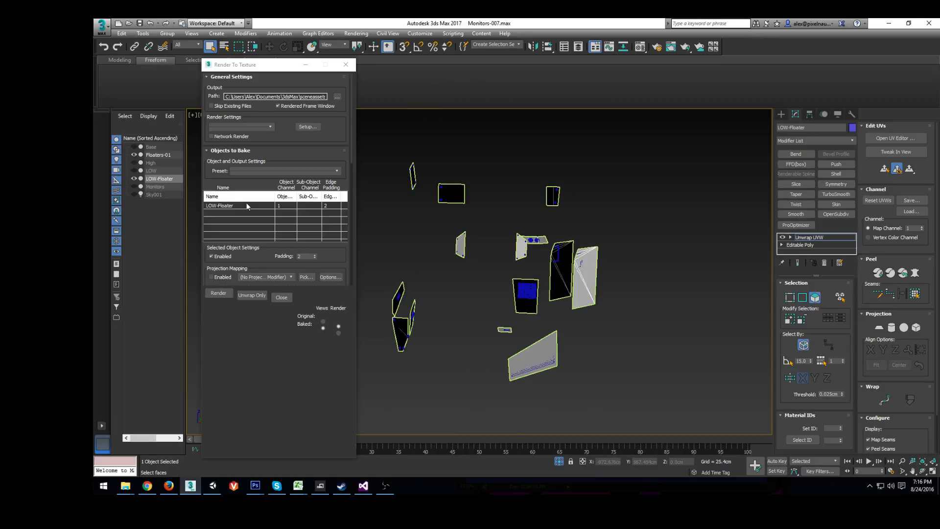
scroll(211, 182, "down", 1)
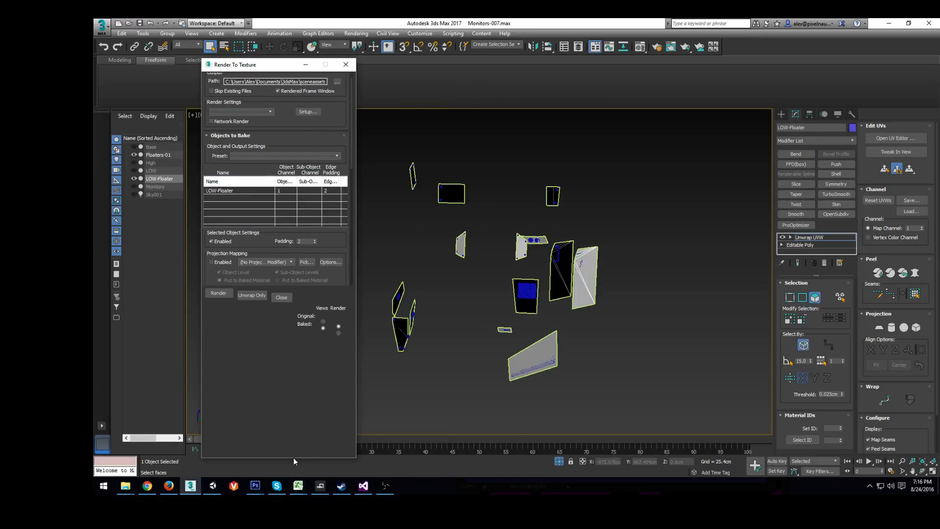
left_click_drag(293, 460, 290, 459)
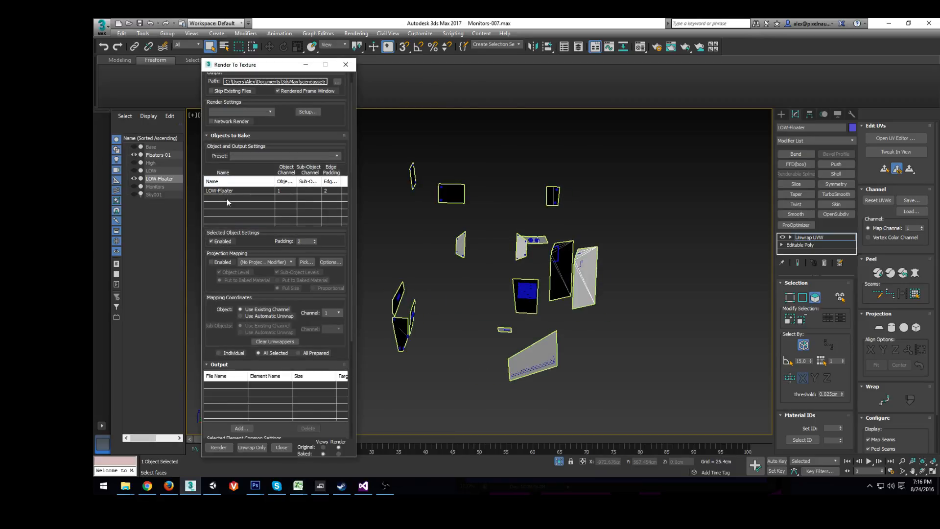
- Enable projection mapping for LOW-Floater and pick Floaters-01 as the reference geometry
left_click(212, 263)
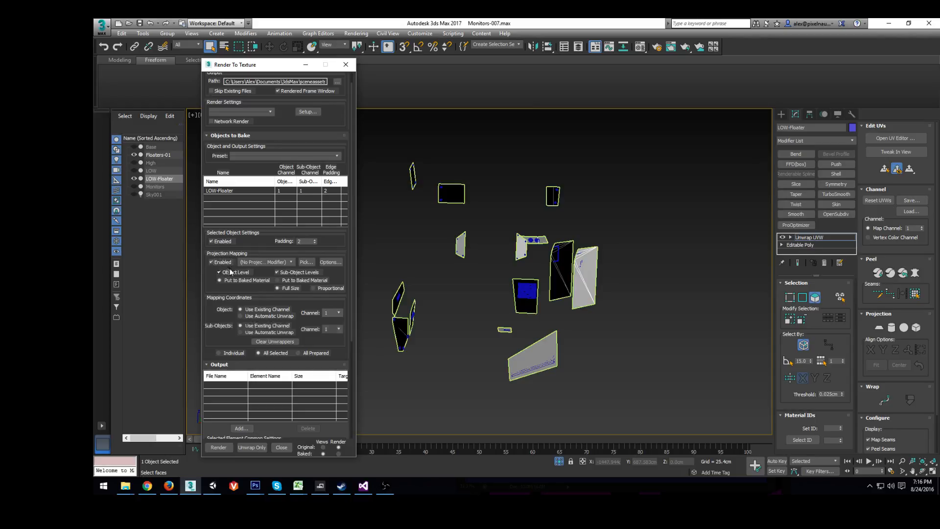
left_click(305, 263)
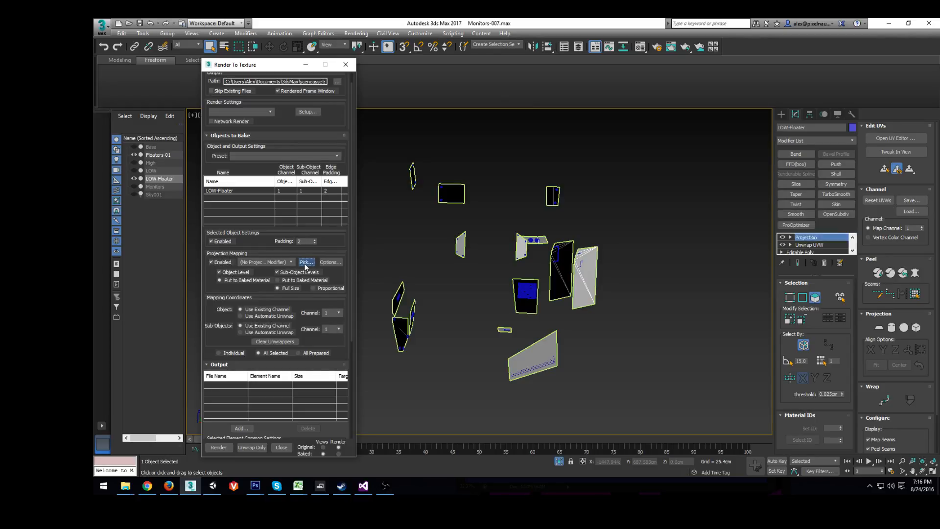
double_click(136, 82)
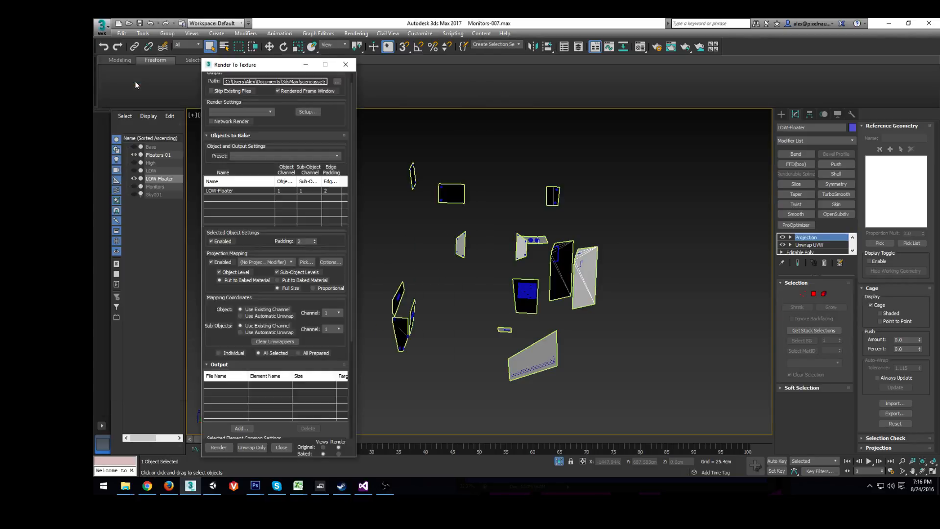
middle_click_drag(548, 286, 526, 240, "alt")
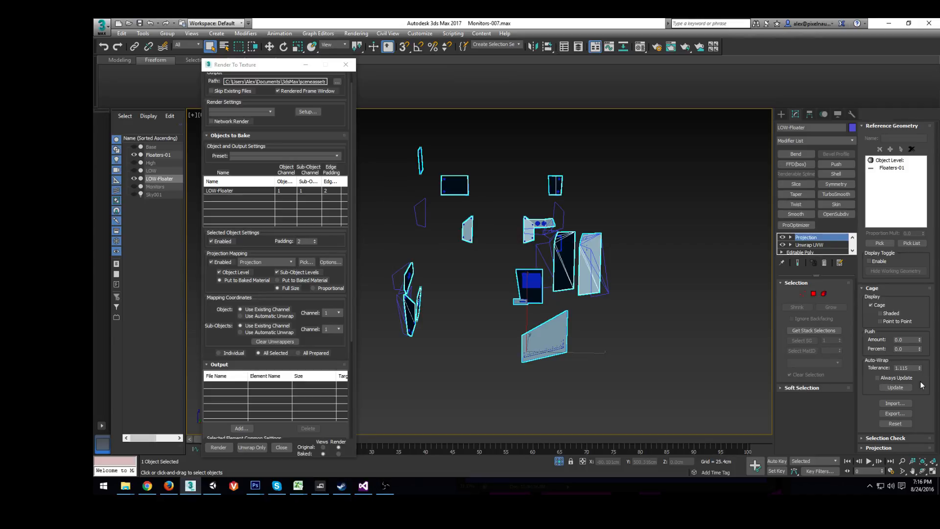
- Reset the projection cage and push it slightly outward from the LOW-Floater panels
left_click(895, 424)
left_click_drag(919, 339, 914, 267)
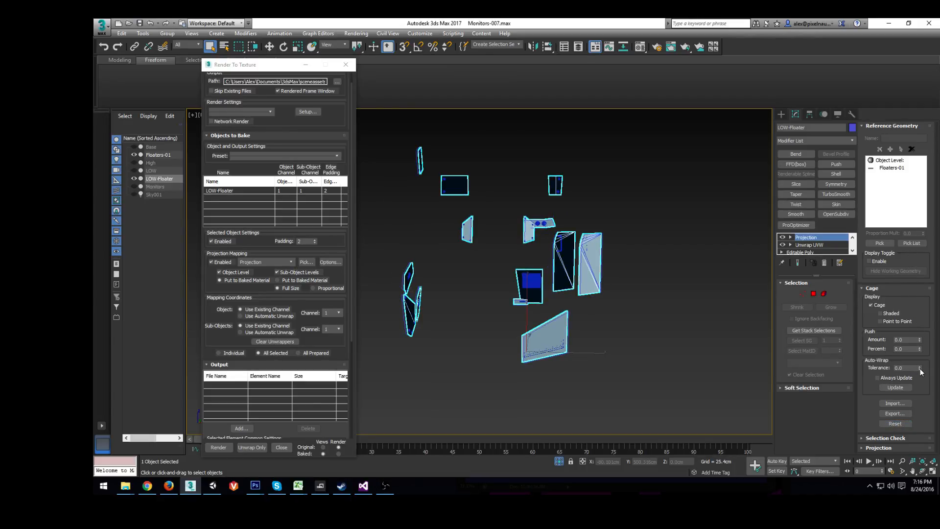
left_click_drag(920, 340, 908, 301)
mouse_move(656, 299)
middle_mouse_down("alt")
mouse_move(622, 316)
mouse_move(661, 311)
mouse_move(654, 316)
middle_mouse_up("alt")
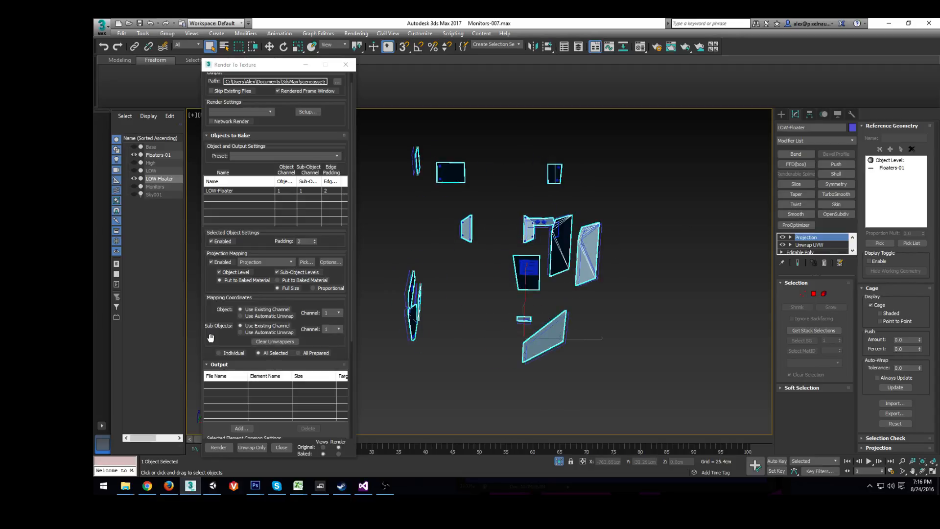
- Add NormalsMap and LightingMap as output elements for the LOW-Floater bake
left_click_drag(211, 337, 216, 203)
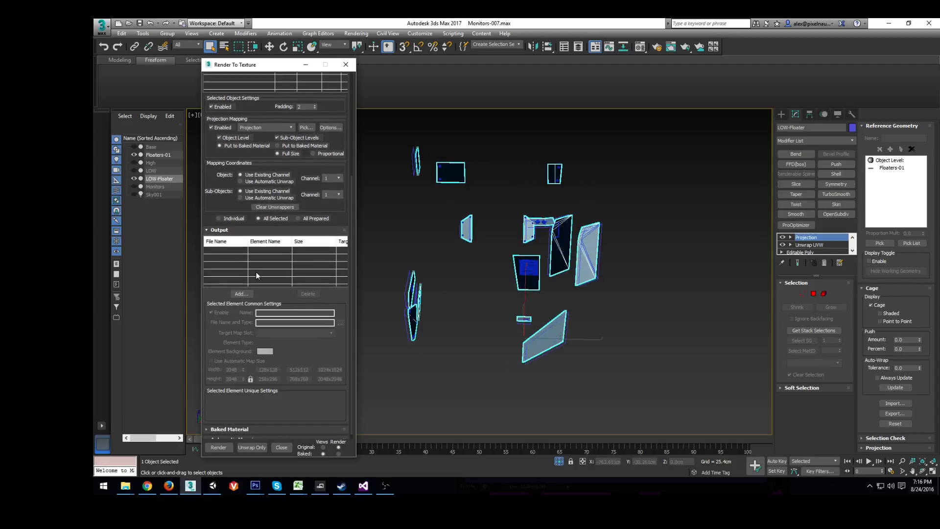
left_click(240, 294)
double_click(496, 243)
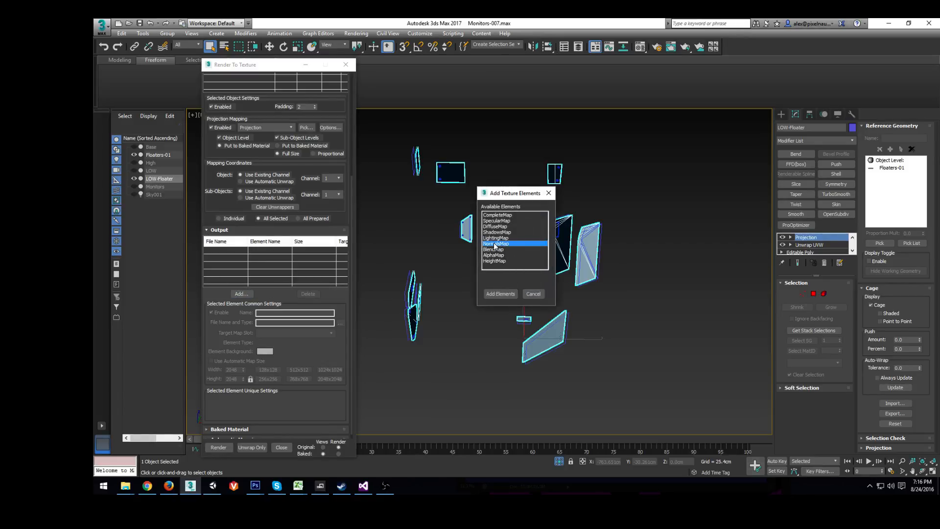
left_click(241, 294)
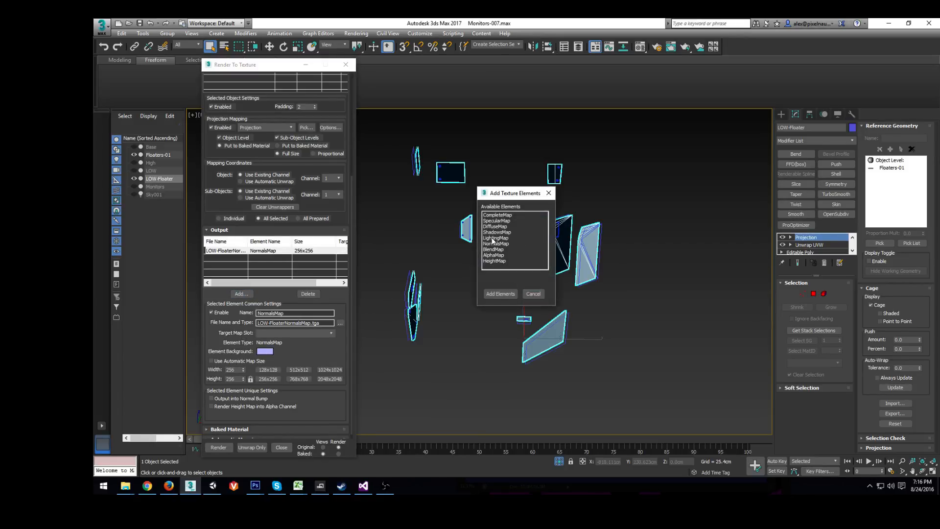
double_click(494, 238)
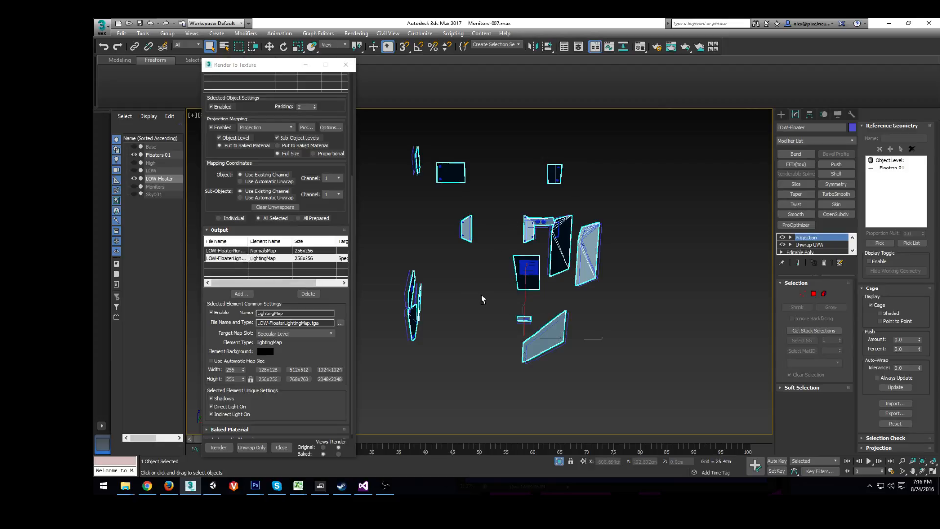
- Move the Render To Texture dialog aside and set the LightingMap element background to white
middle_click_drag(481, 295, 419, 312, "alt")
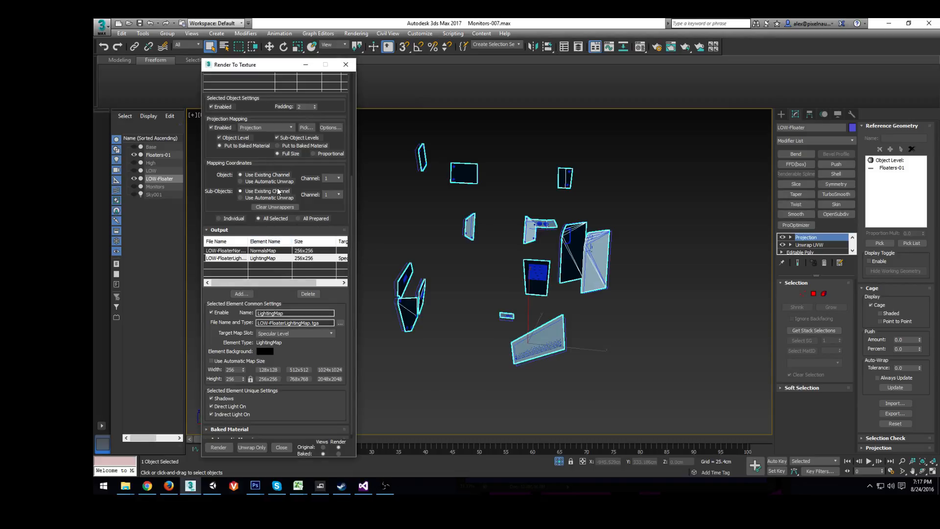
left_click_drag(200, 208, 174, 211)
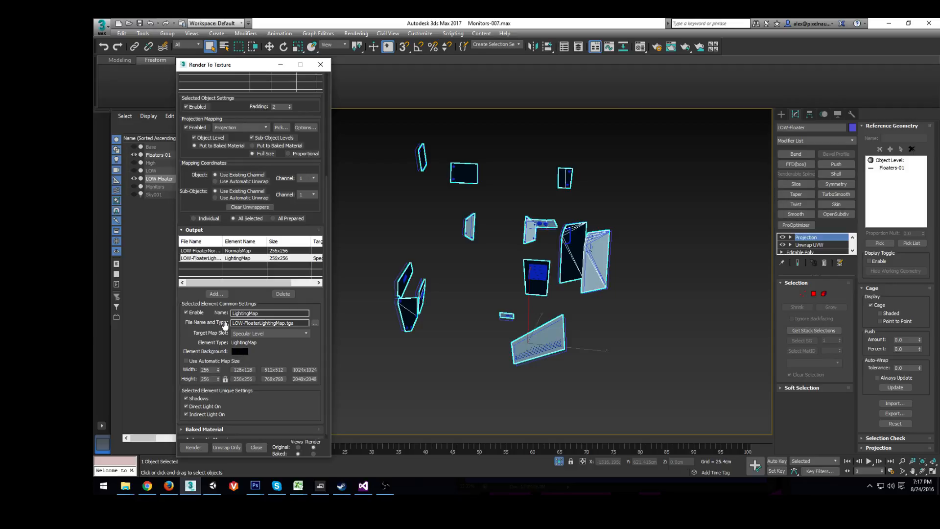
left_click(239, 352)
left_click_drag(346, 123, 347, 143)
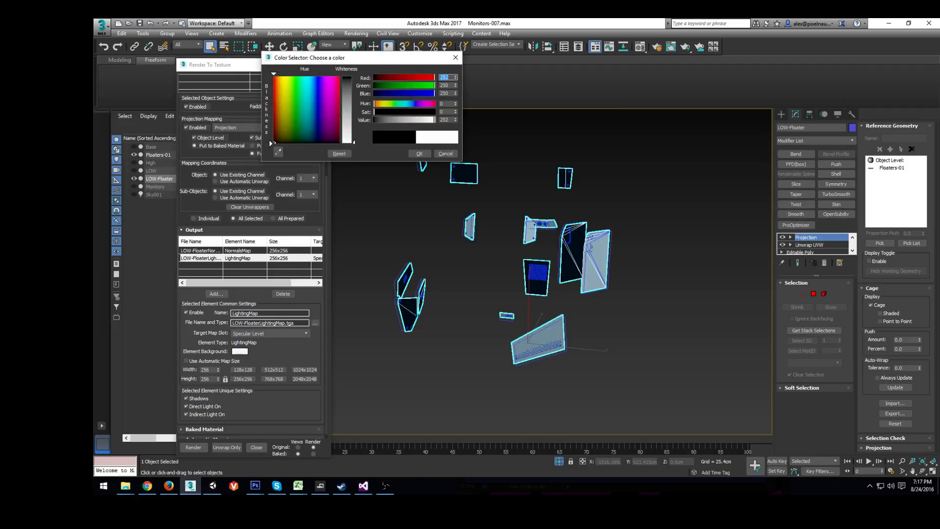
left_click(420, 154)
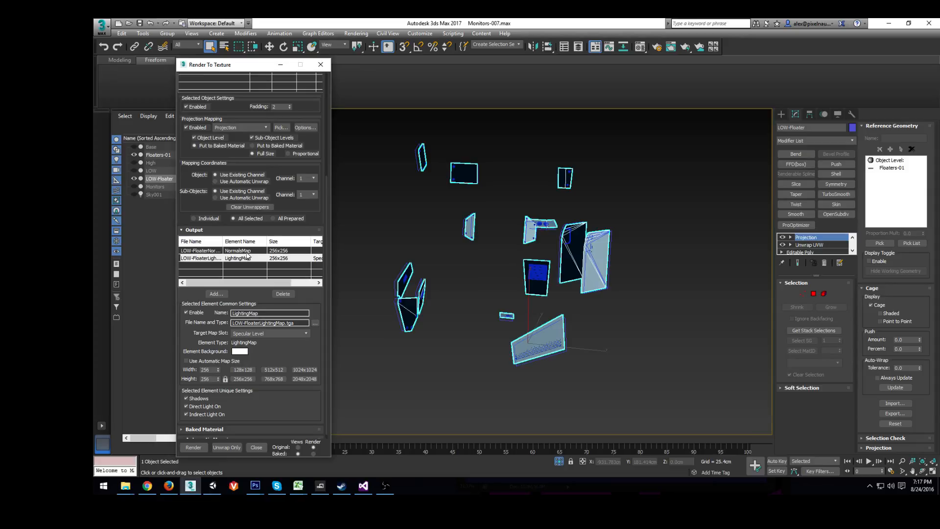
- Set the NormalsMap and LightingMap output sizes to 512x512 and render a test bake
left_click(279, 251)
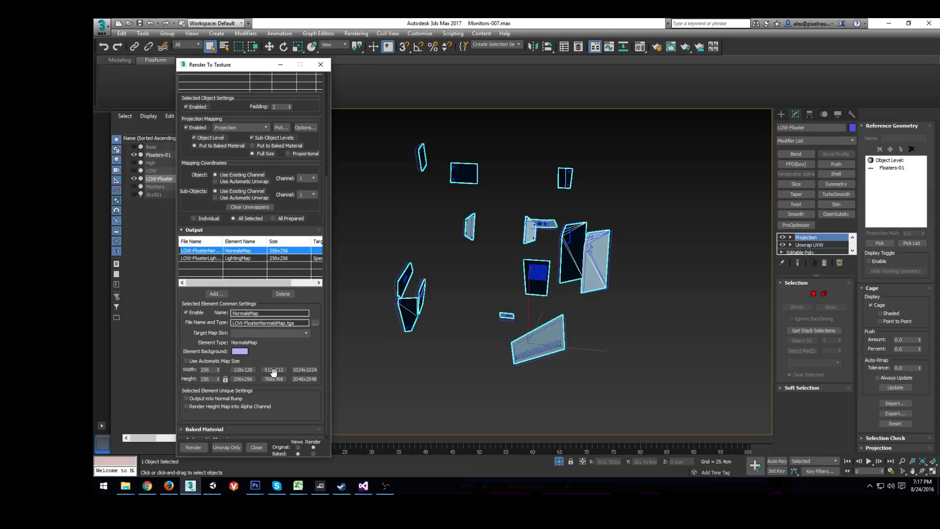
left_click(273, 370)
left_click(265, 258)
left_click(273, 370)
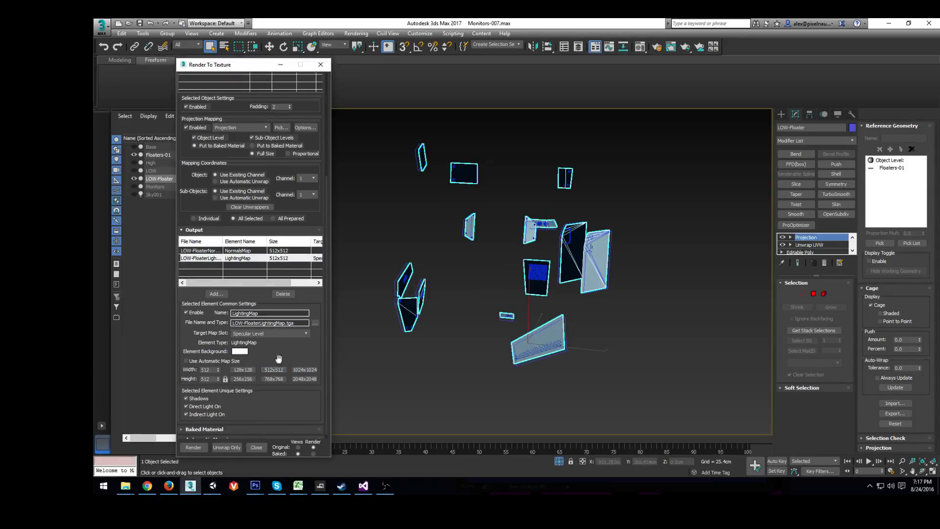
left_click(194, 447)
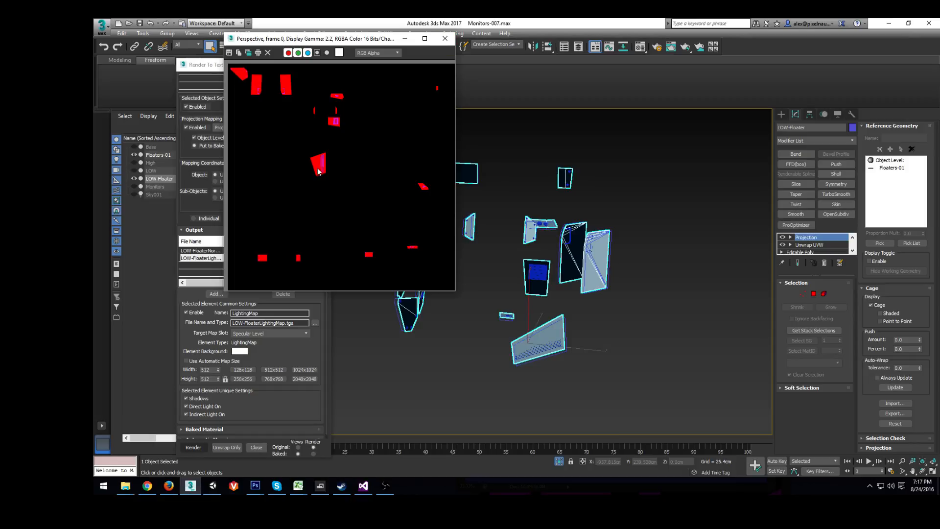
- Switch to Photoshop and close the old LOW-Floaters2LightingMap image without saving it
left_click(253, 488)
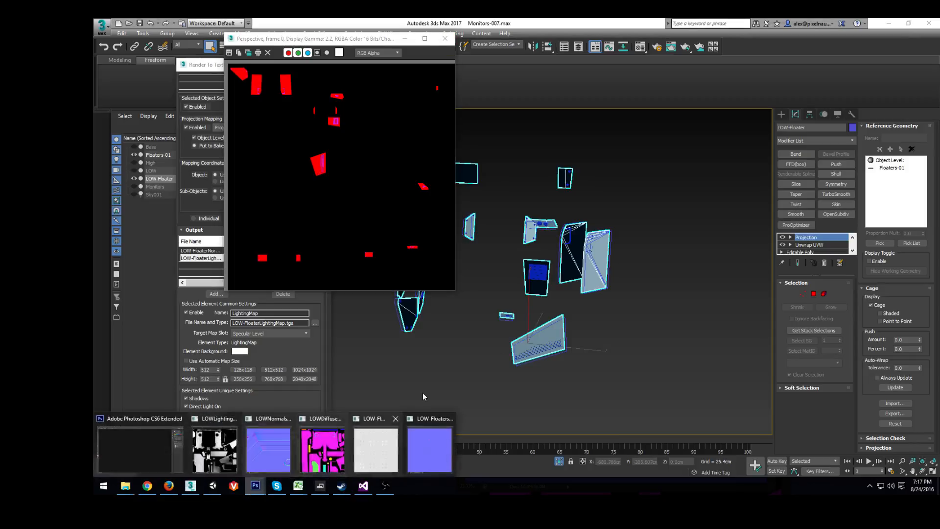
left_click(340, 454)
left_click(636, 126)
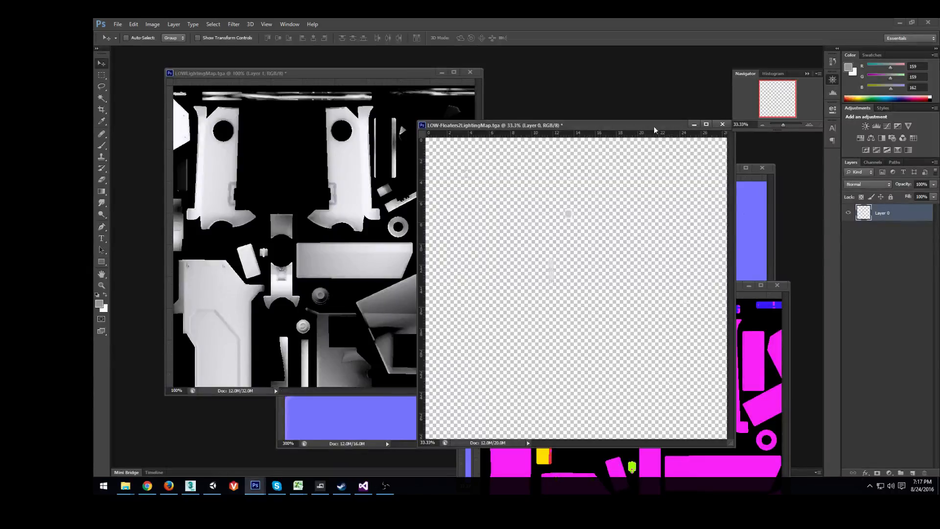
left_click(722, 124)
left_click(529, 205)
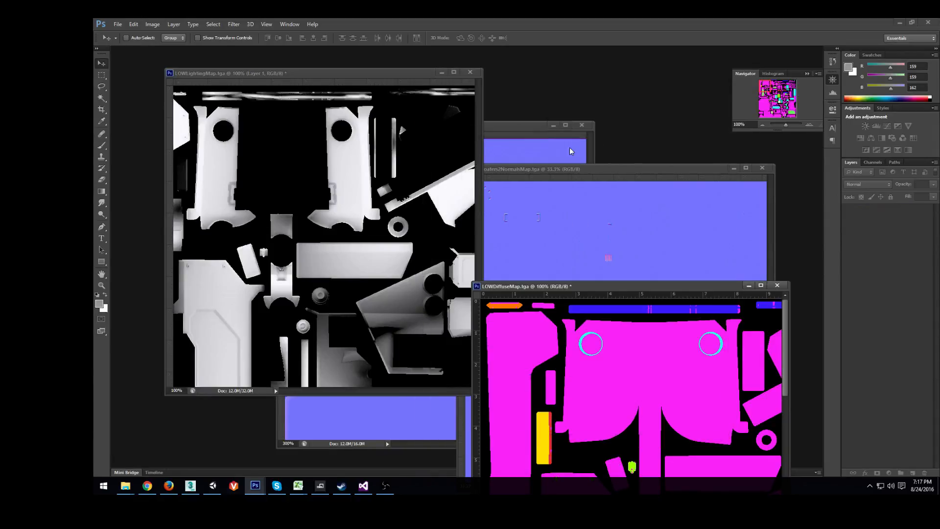
- Open the test-baked LOW-FloaterLightingMap, inspect its Alpha 1 channel in an enlarged window, and close the image
key("ctrl+o")
left_click(784, 117)
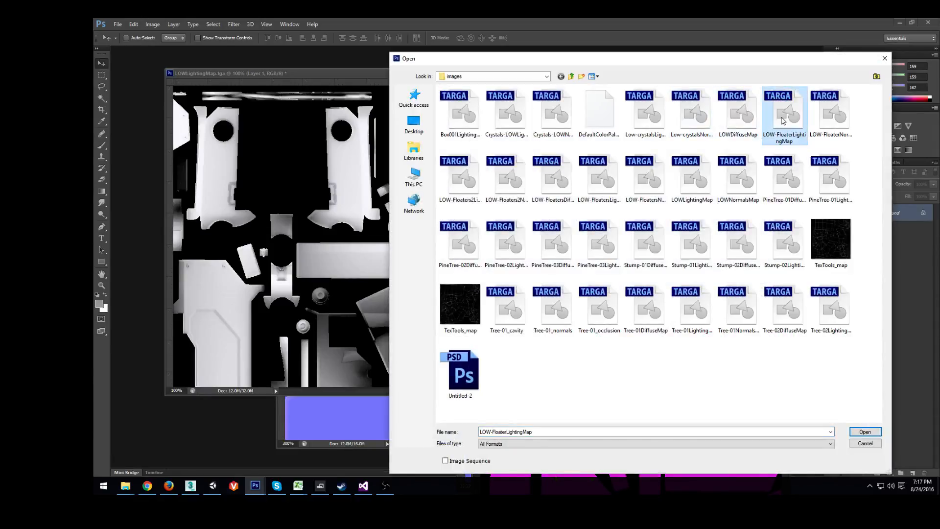
double_click(783, 120)
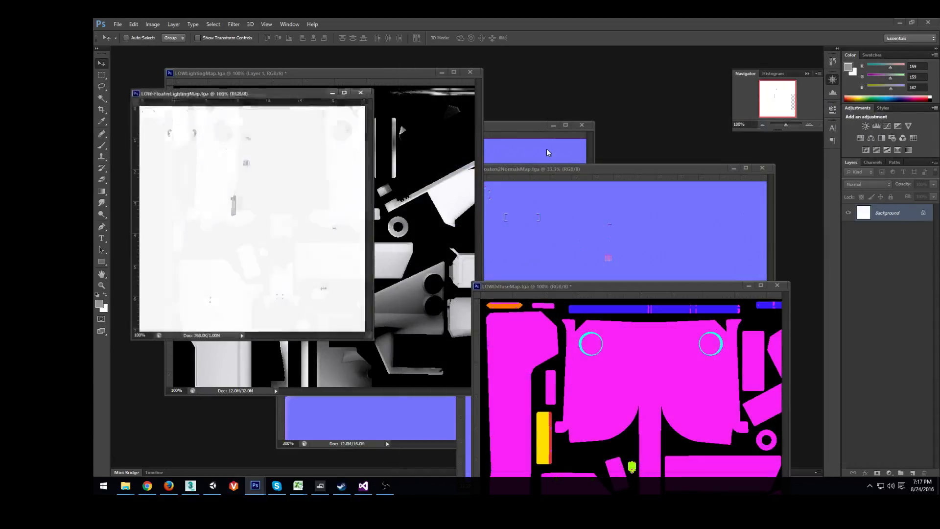
left_click(873, 163)
left_click(872, 240)
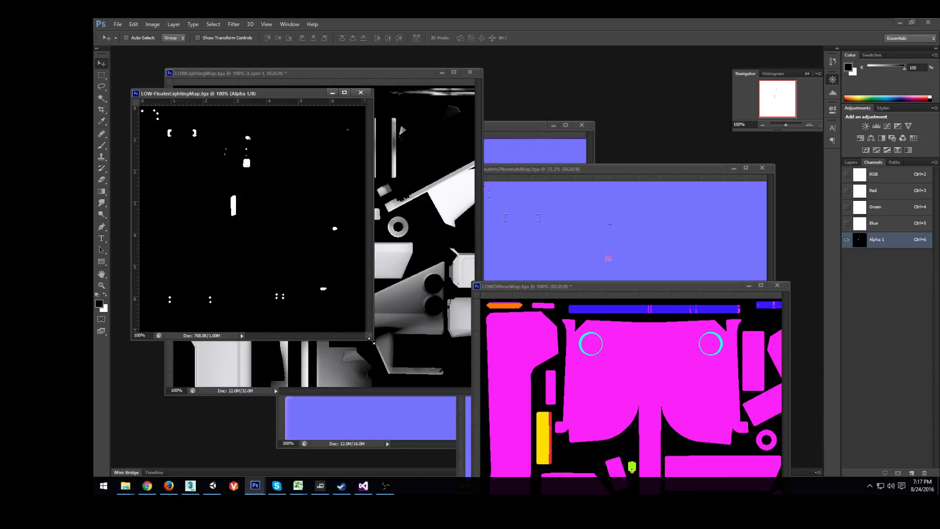
left_click_drag(369, 338, 506, 417)
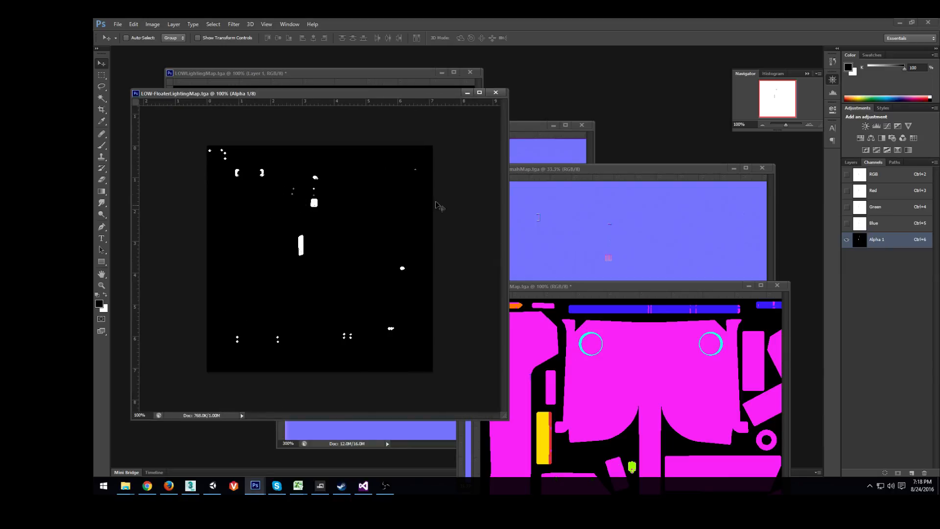
left_click(495, 92)
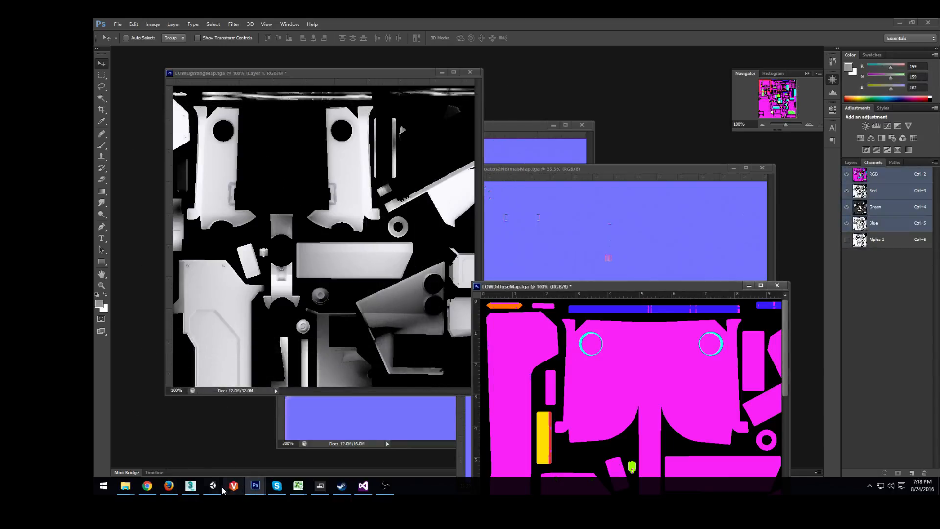
- Close the old LOW-Floaters2NormalsMap image and switch back to 3ds Max
mouse_move(255, 485)
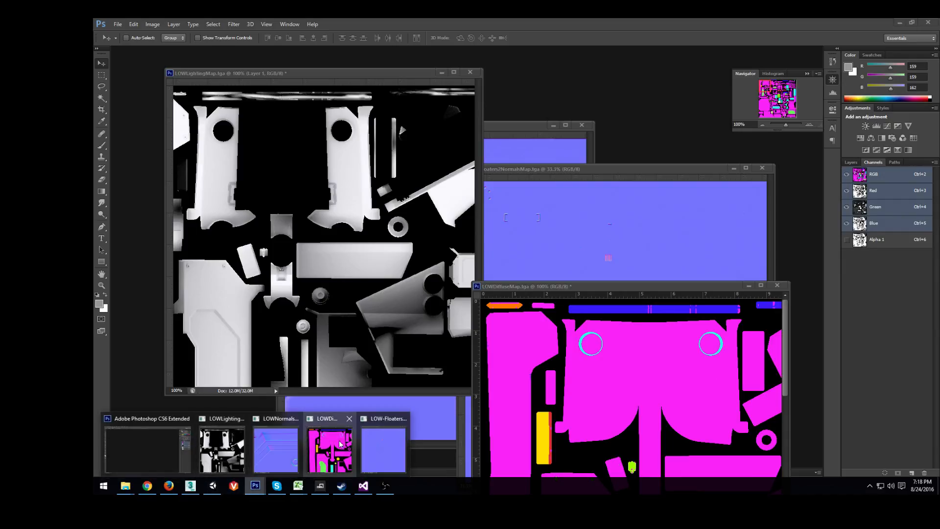
left_click(404, 420)
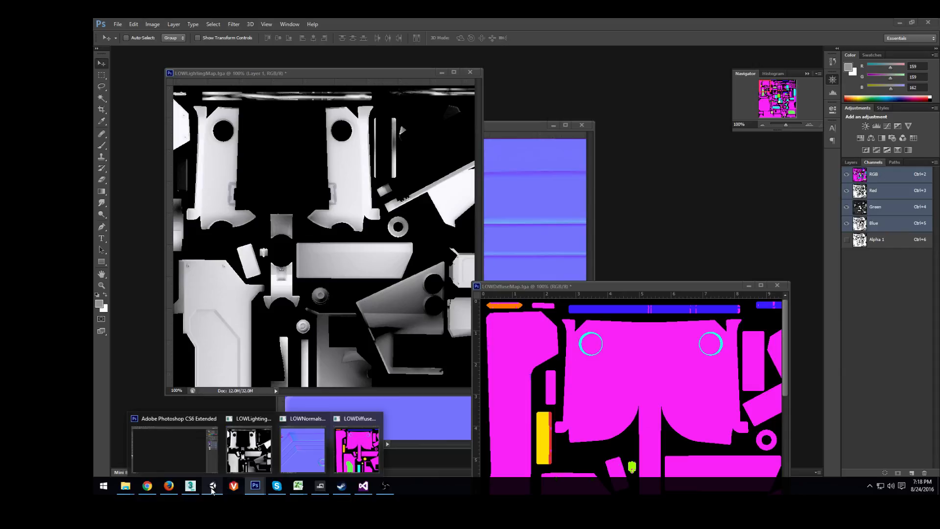
left_click(191, 485)
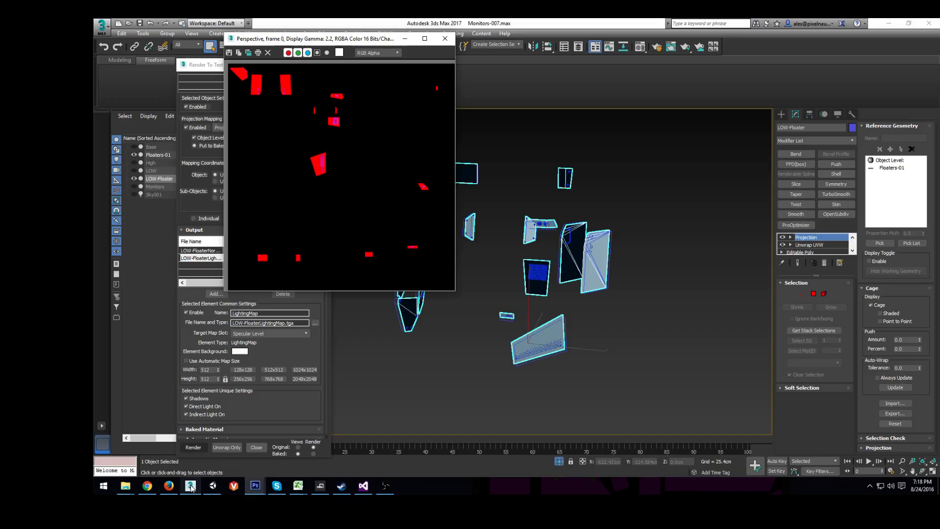
- Set the LightingMap and NormalsMap output sizes to 2048x2048 and render the bake again
left_click(445, 39)
scroll(500, 307, "up", 3)
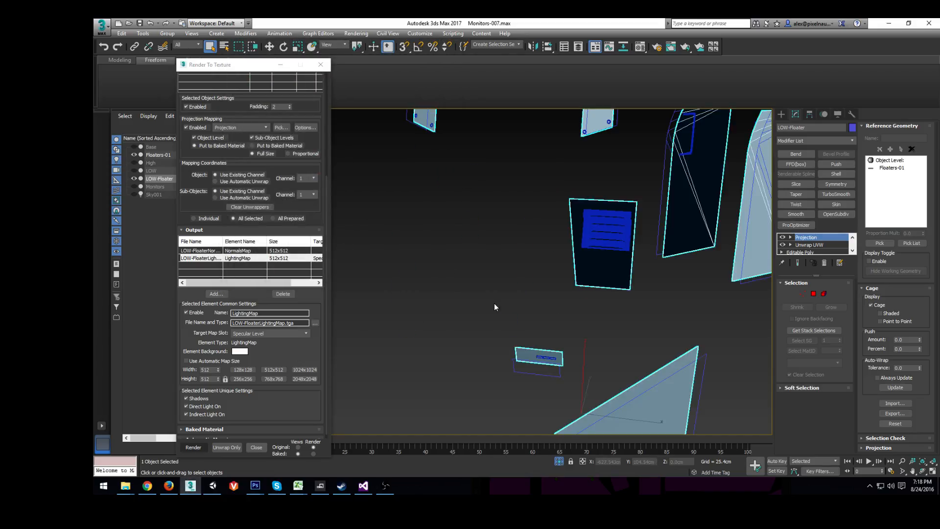
scroll(543, 301, "down", 6)
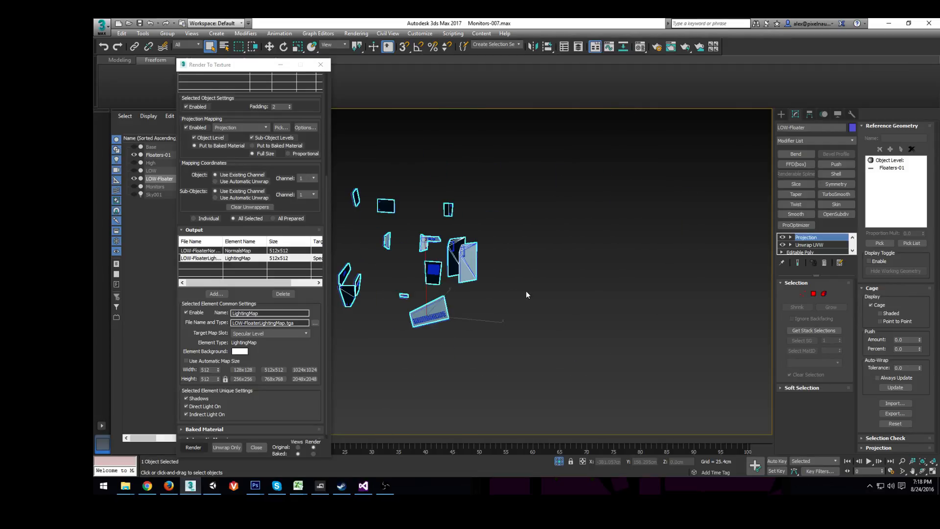
middle_click_drag(527, 294, 607, 304)
scroll(595, 305, "up", 5)
middle_click_drag(539, 298, 496, 285)
mouse_move(550, 310)
middle_mouse_down("alt")
mouse_move(567, 304)
mouse_move(556, 304)
middle_mouse_up("alt")
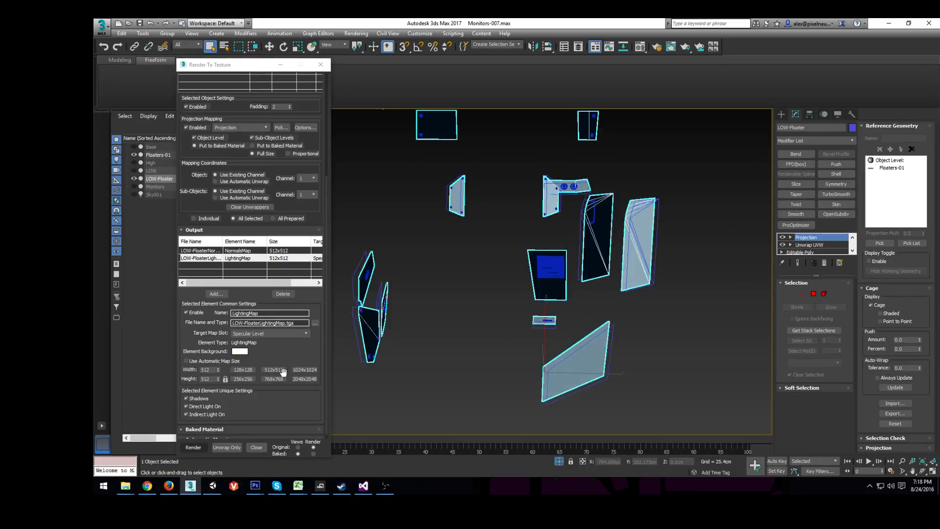
left_click(299, 379)
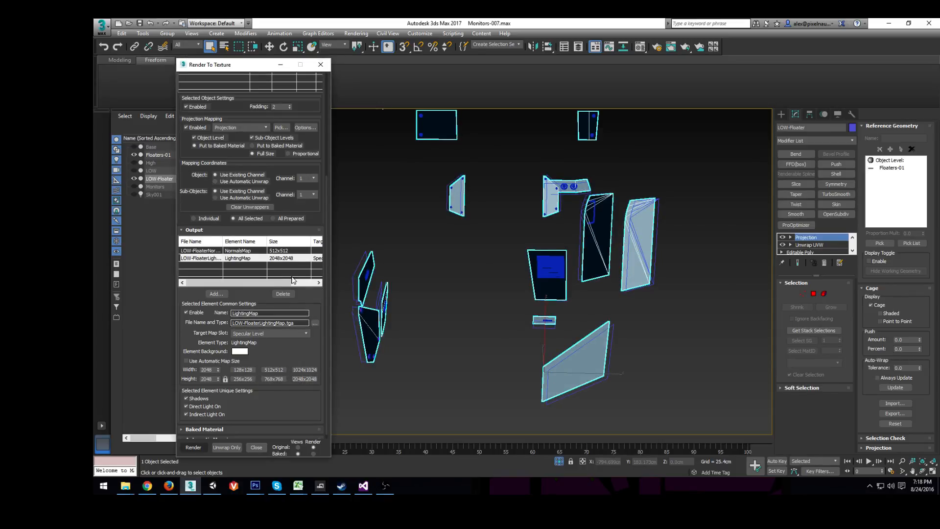
left_click(304, 379)
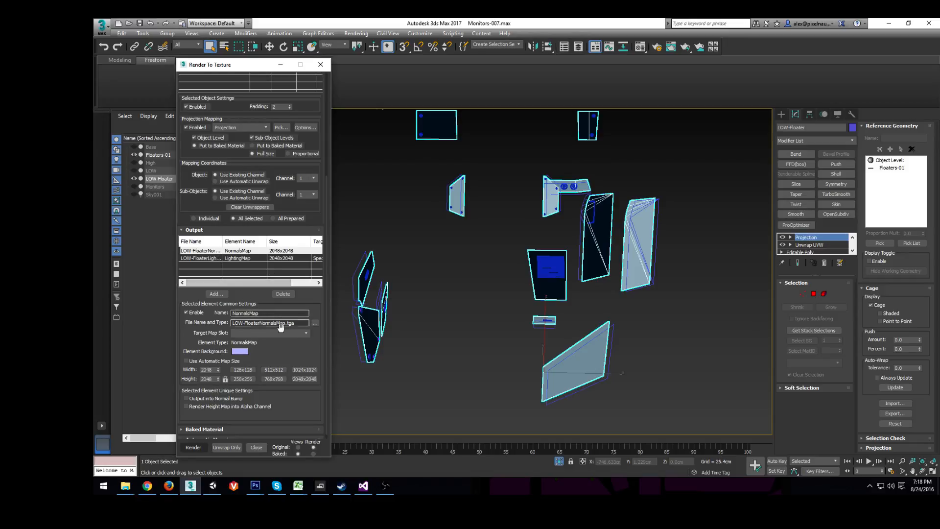
left_click(193, 447)
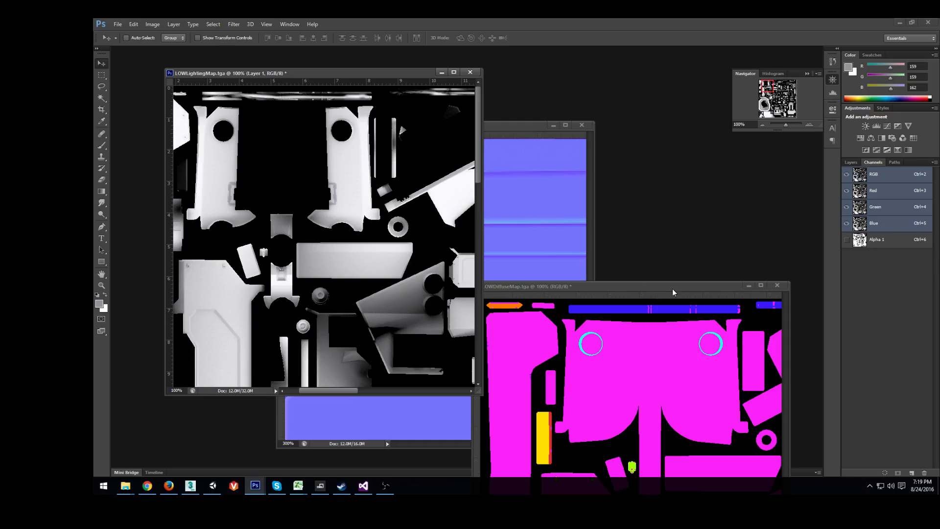
- In Photoshop, open the rebaked LOW-FloaterLightingMap image and move its window clear of the LOWLightingMap details
key("ctrl+o")
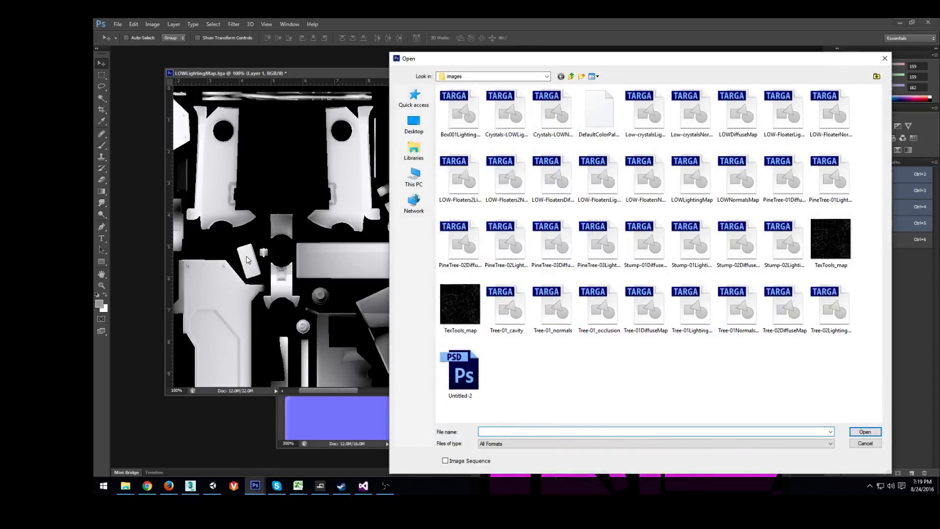
left_click(785, 124)
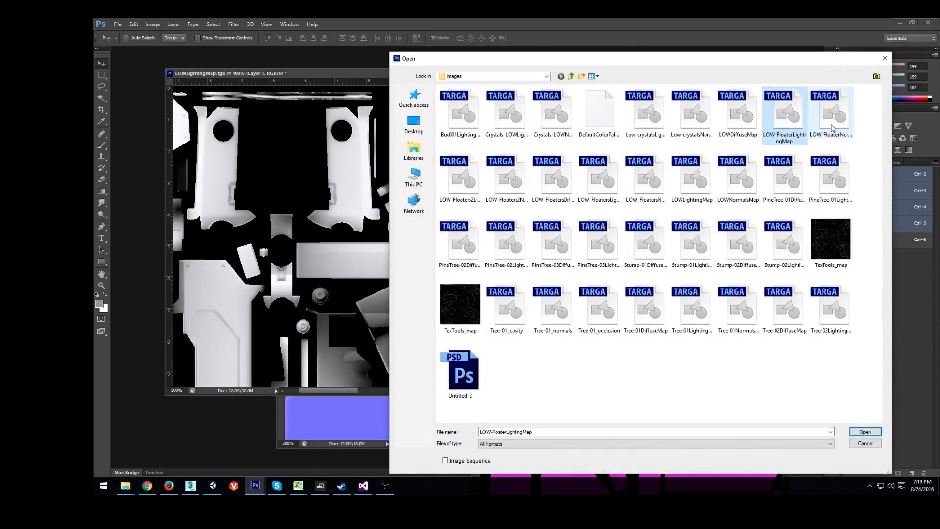
double_click(792, 123)
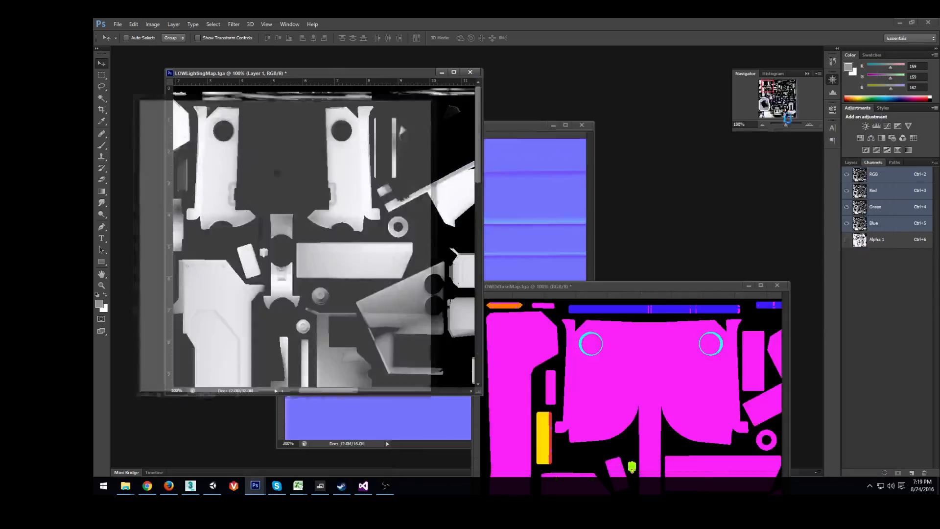
left_click_drag(323, 83, 526, 116)
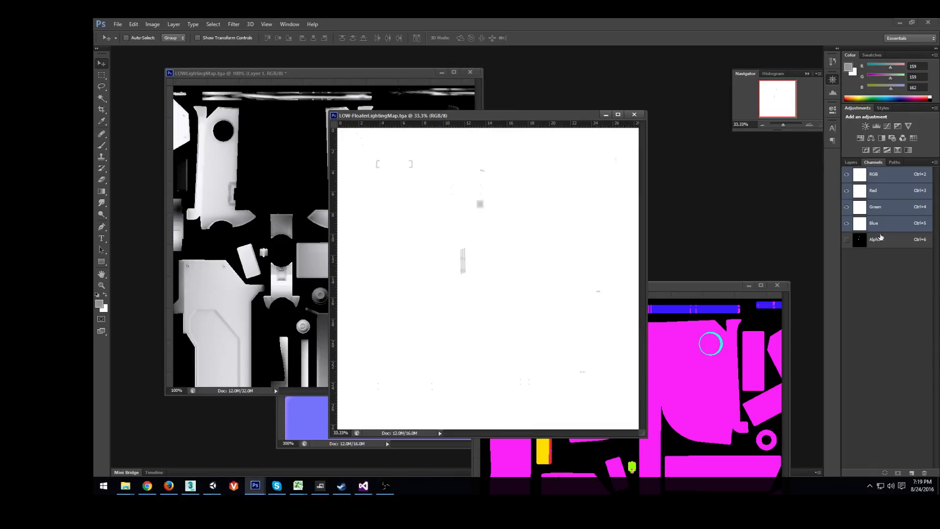
- Inspect the Alpha 1 channel of LOW-FloaterLightingMap, then return to the RGB composite and its layers
left_click(852, 162)
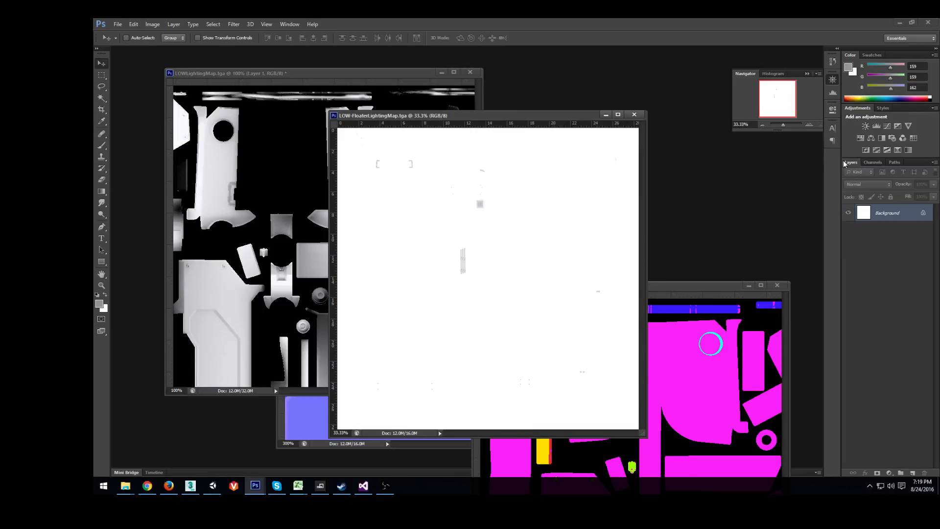
left_click(873, 162)
left_click(881, 241)
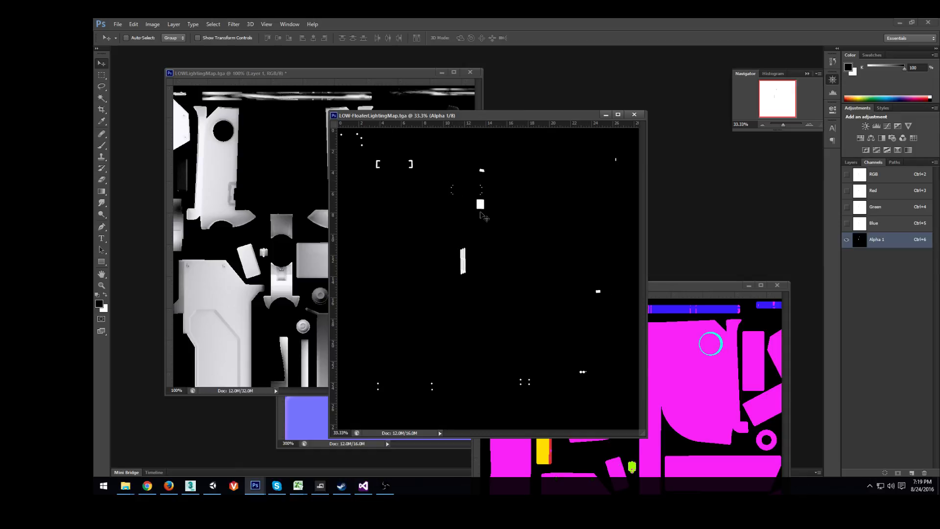
left_click(876, 174)
left_click(852, 163)
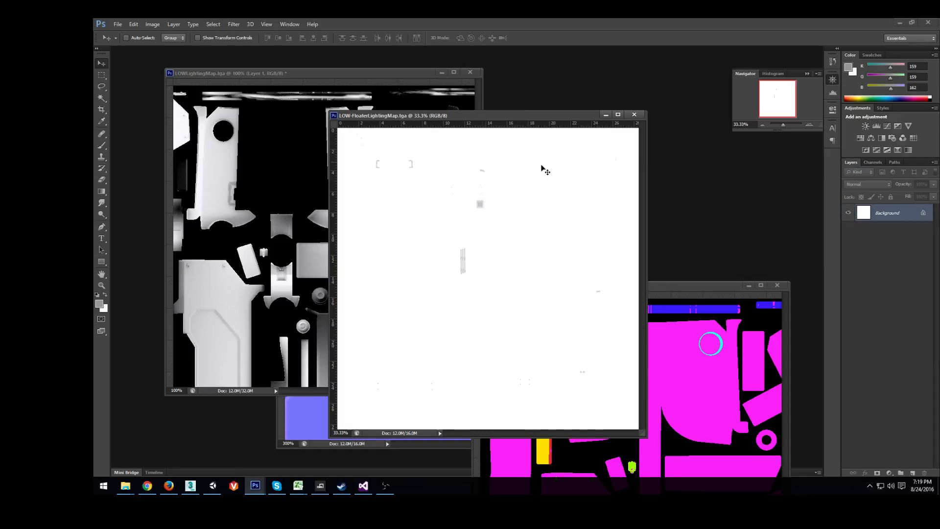
- Shift the LOW-FloaterLightingMap window slightly upward and open the rebaked LOW-FloaterNormalsMap image
left_click_drag(424, 117, 416, 98)
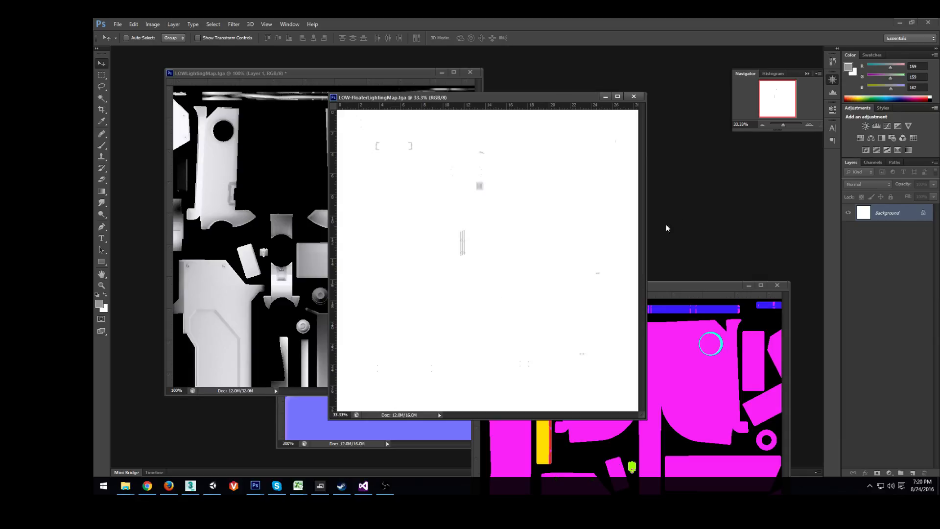
key("ctrl+o")
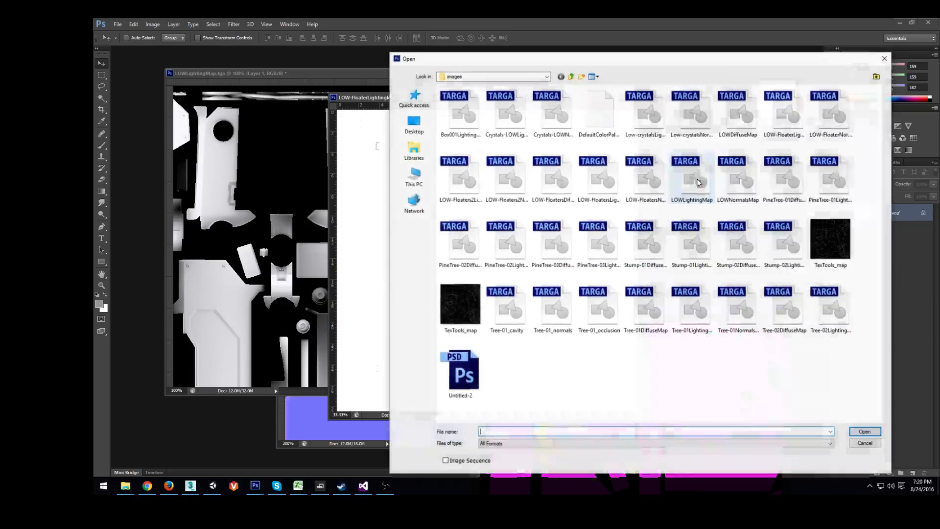
left_click(824, 124)
double_click(824, 124)
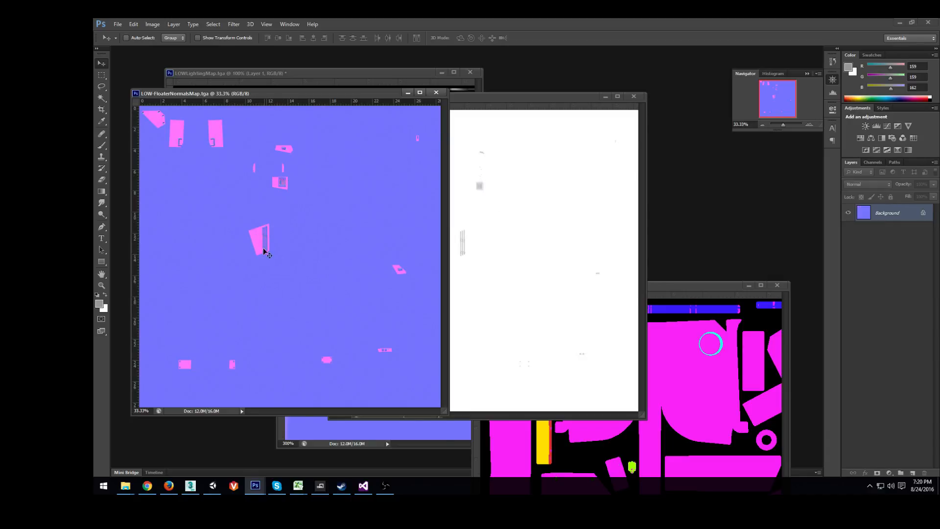
- Compare the Alpha 1 channel of LOW-FloaterNormalsMap with its RGB composite, ending on the Alpha 1 view
left_click(874, 163)
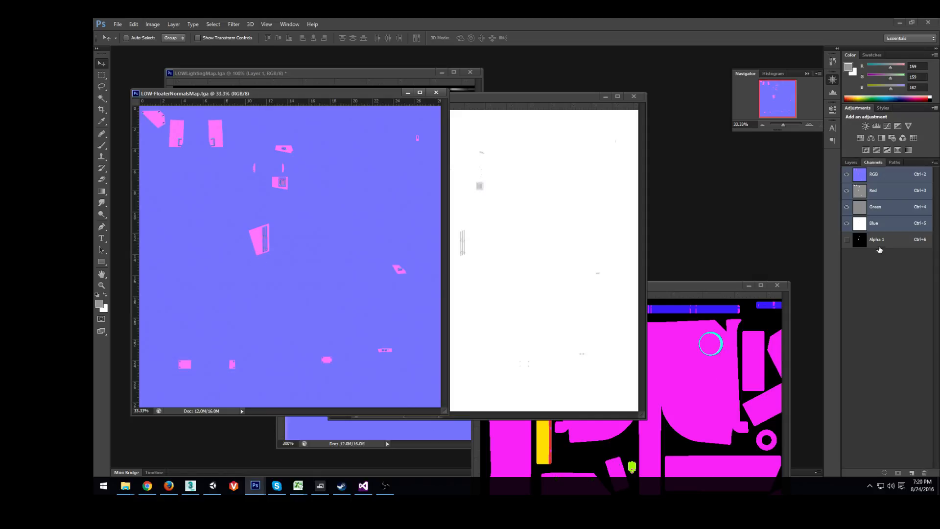
left_click(878, 244)
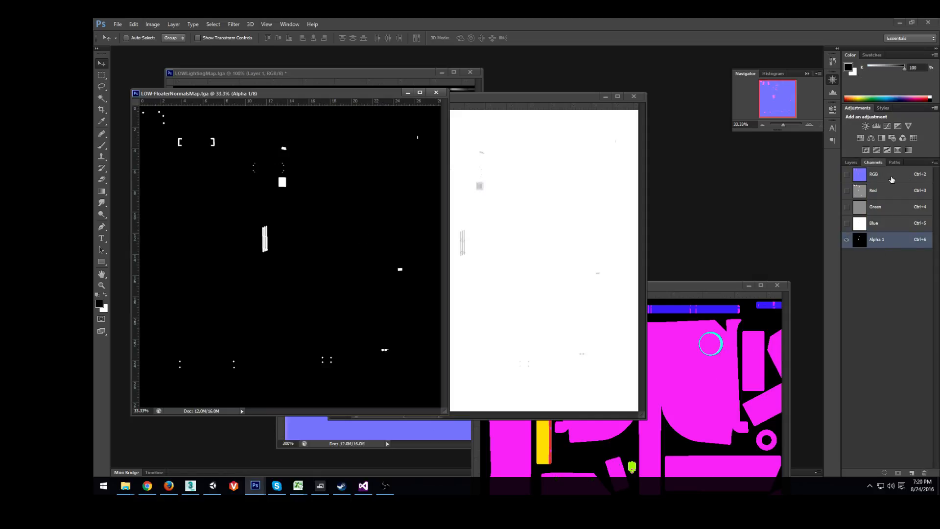
key("ctrl+2")
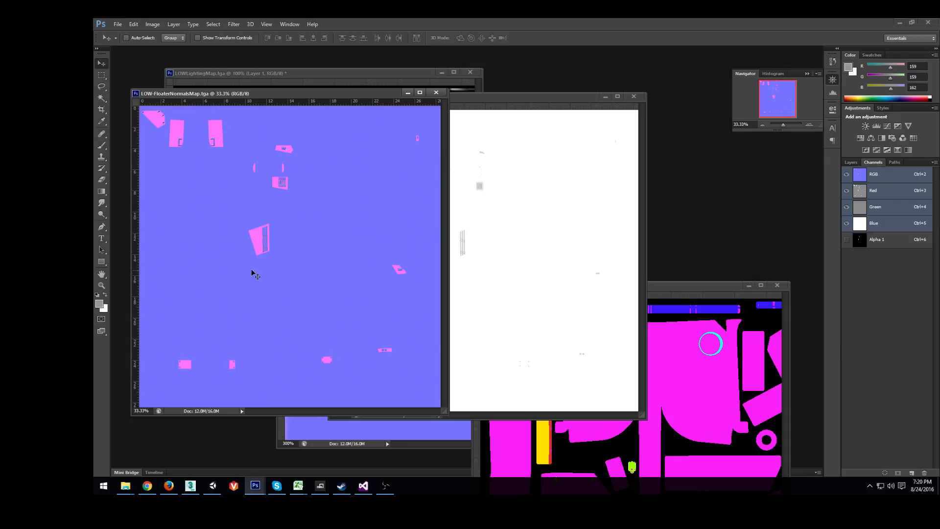
left_click(911, 245)
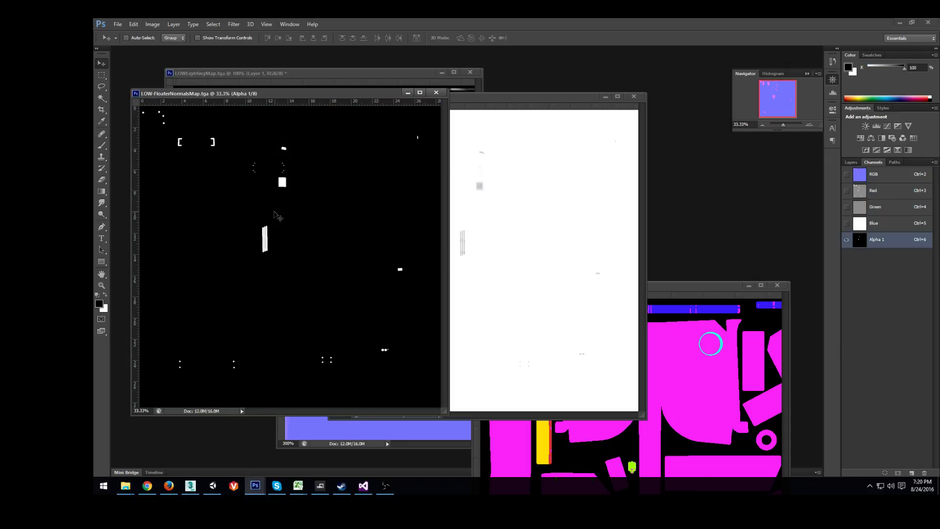